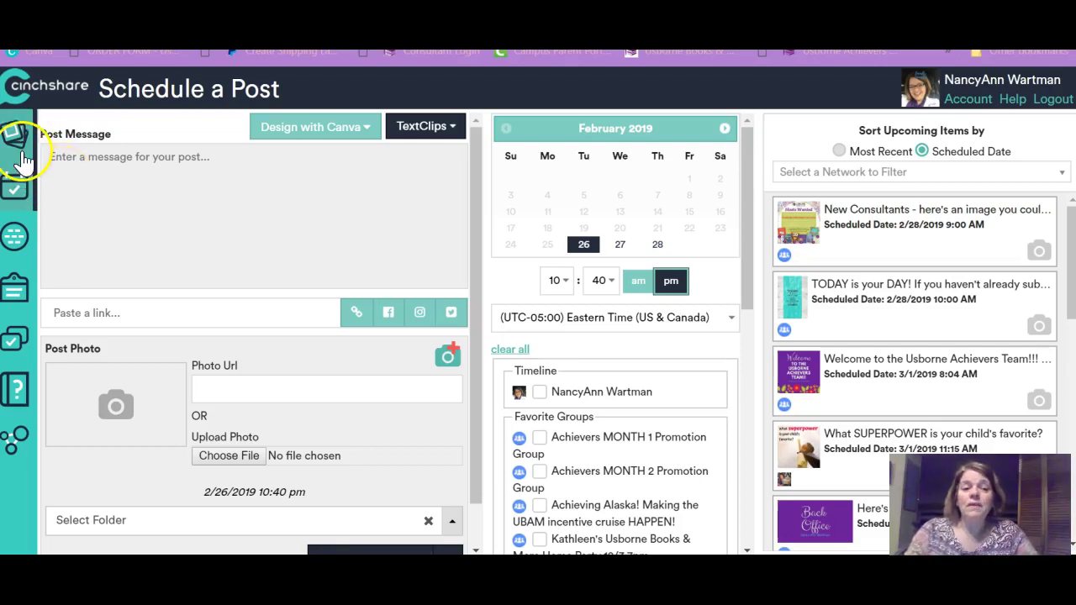
- Open the Content Library and search its ready-made images for "book"
left_click(45, 154)
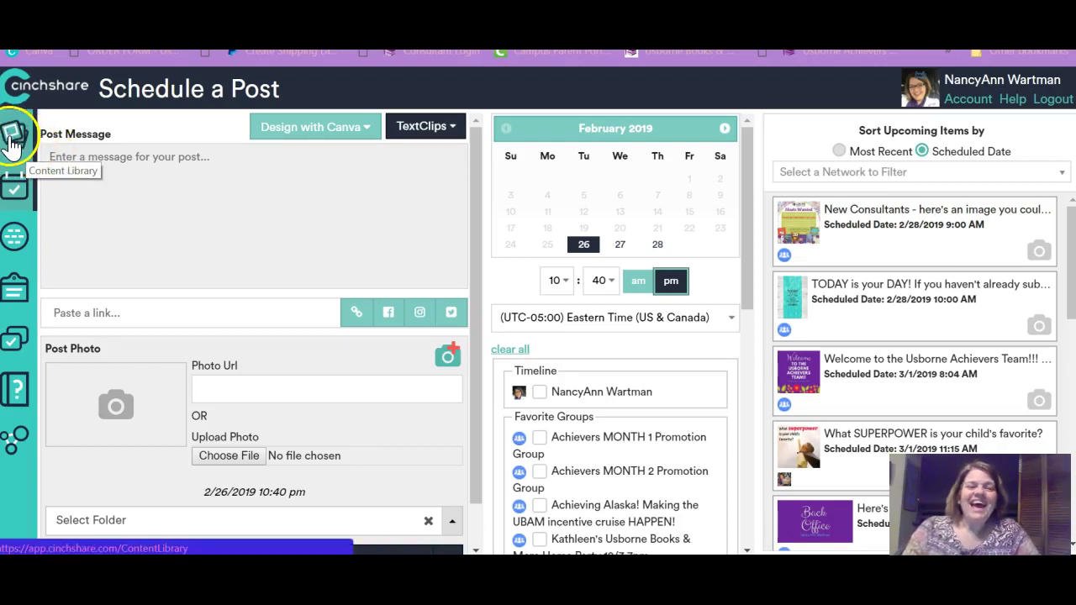
left_click(15, 139)
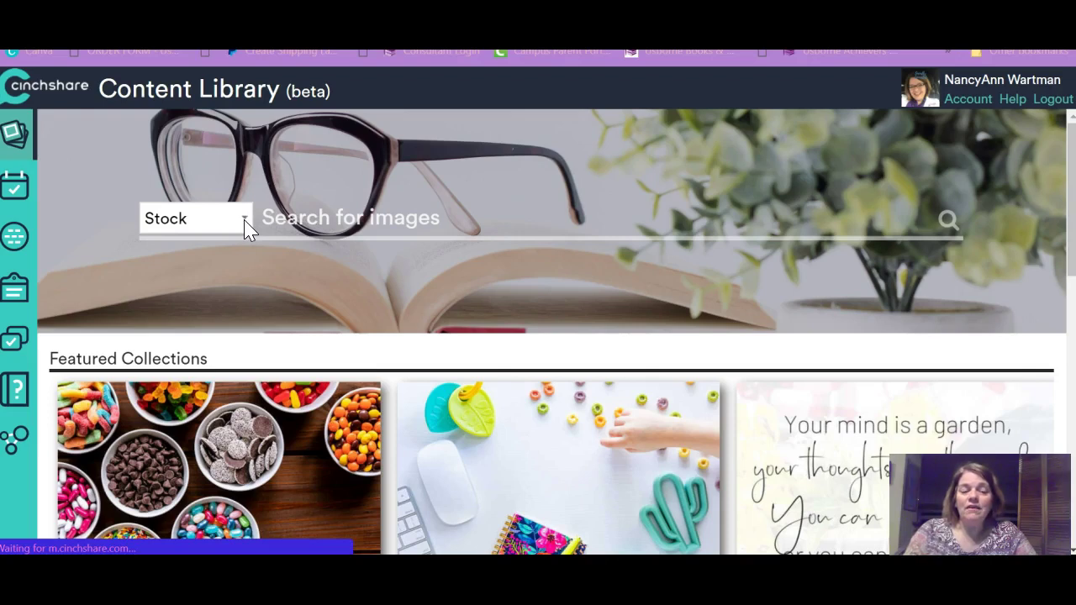
left_click(245, 220)
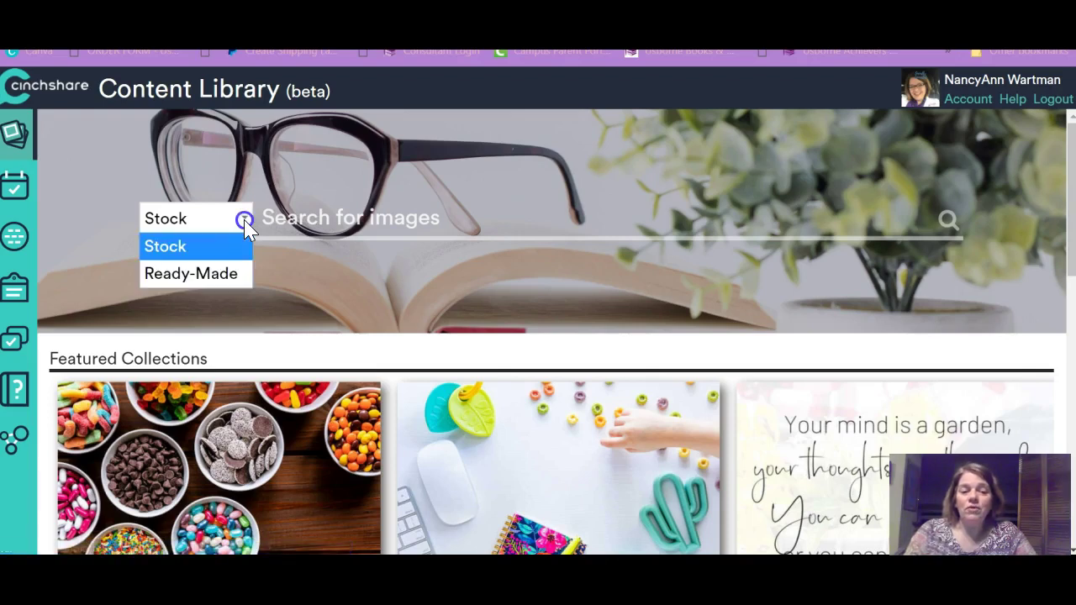
left_click(233, 271)
left_click(304, 227)
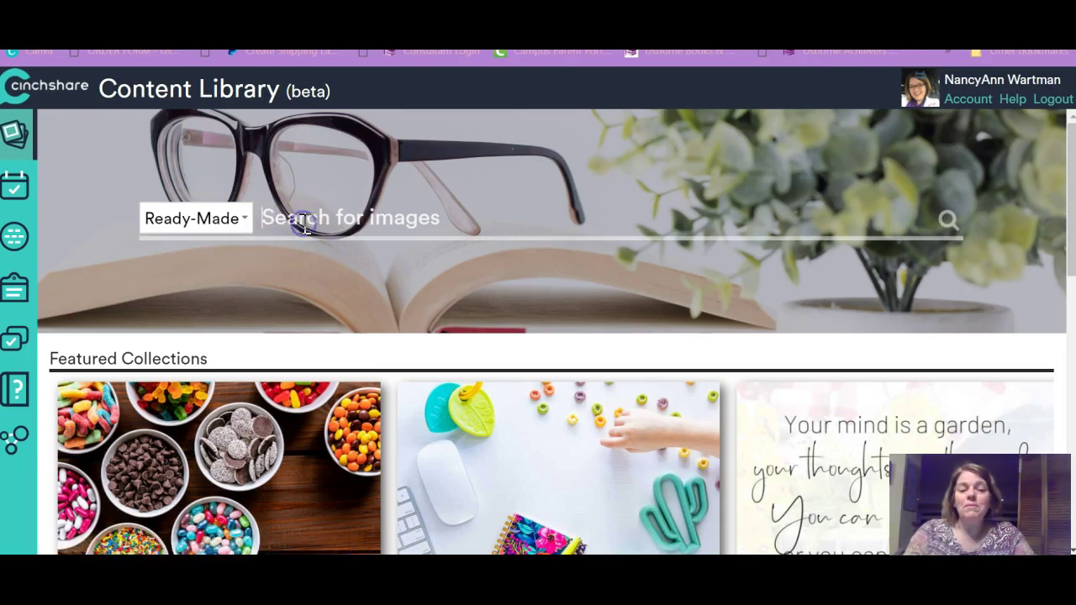
type("book")
key("Return")
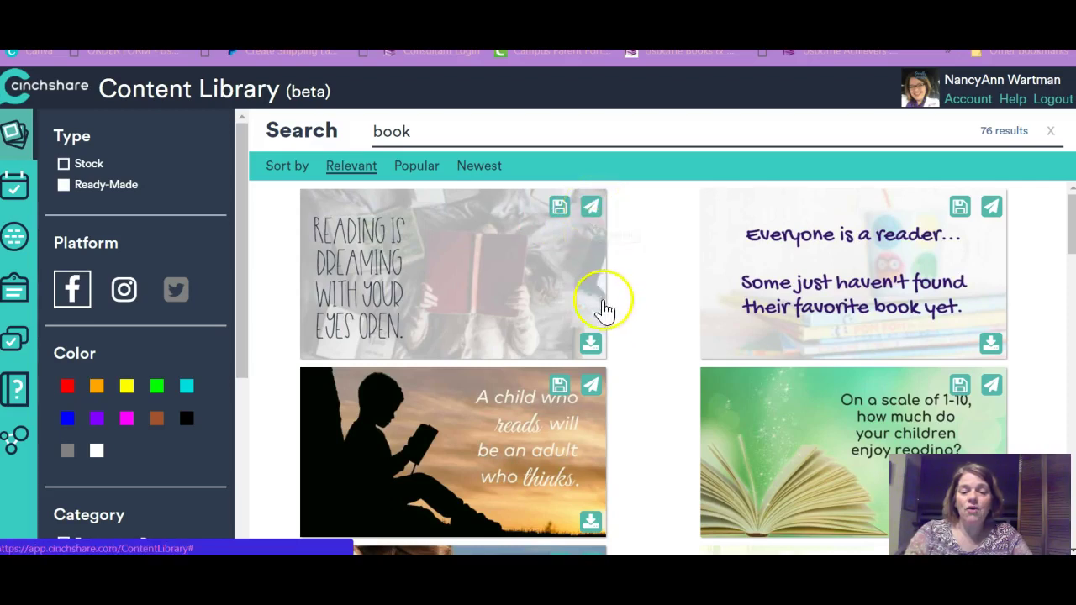
- Look through the ready-made book images and the save and share options offered on each one
left_click(591, 345)
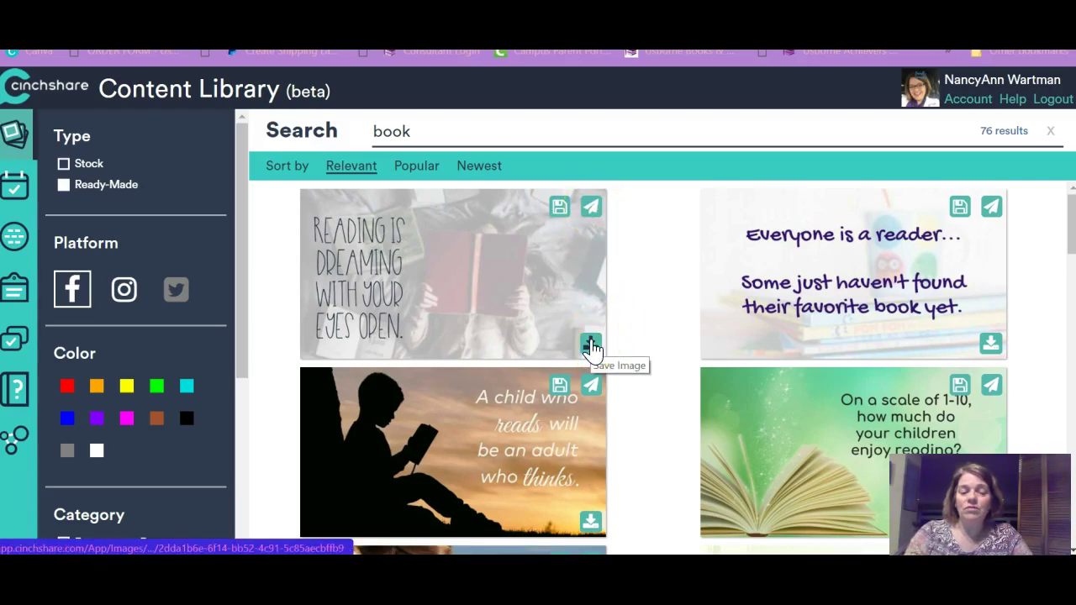
left_click(1003, 206)
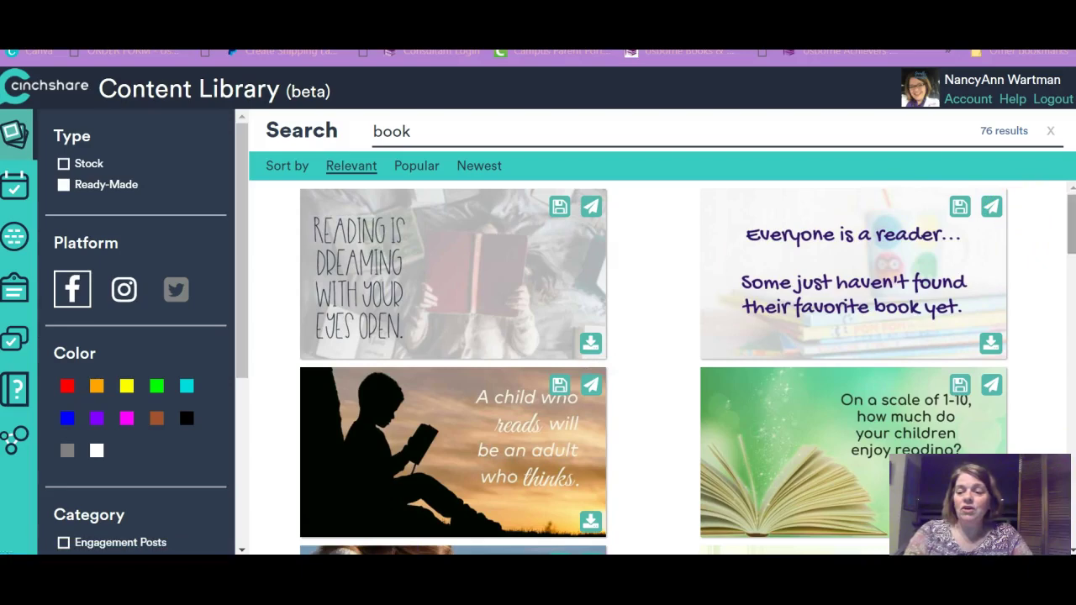
left_click_drag(1072, 227, 1066, 466)
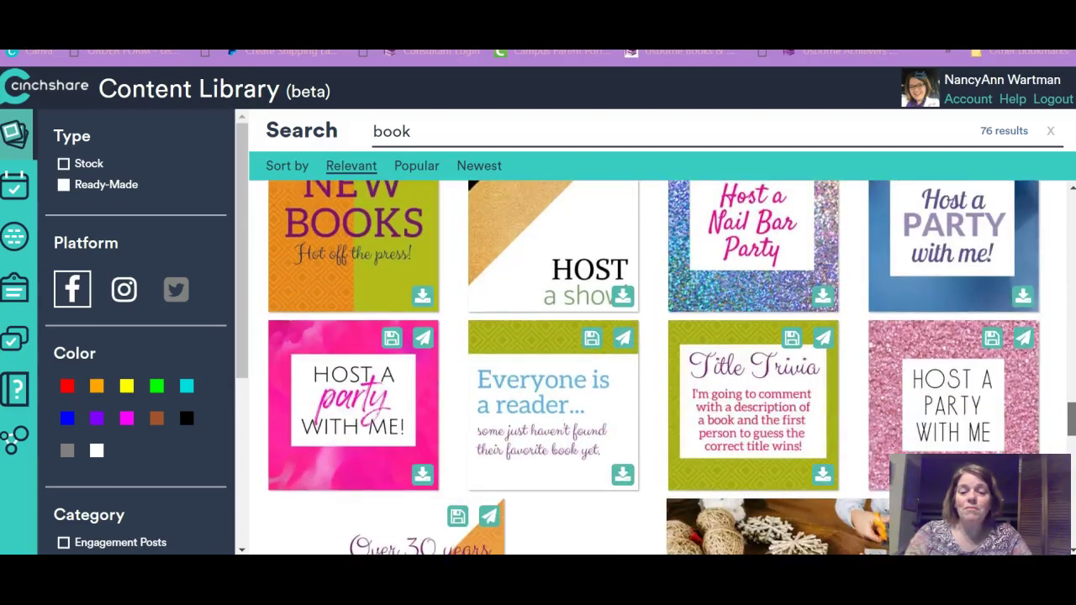
left_click_drag(1071, 420, 1072, 208)
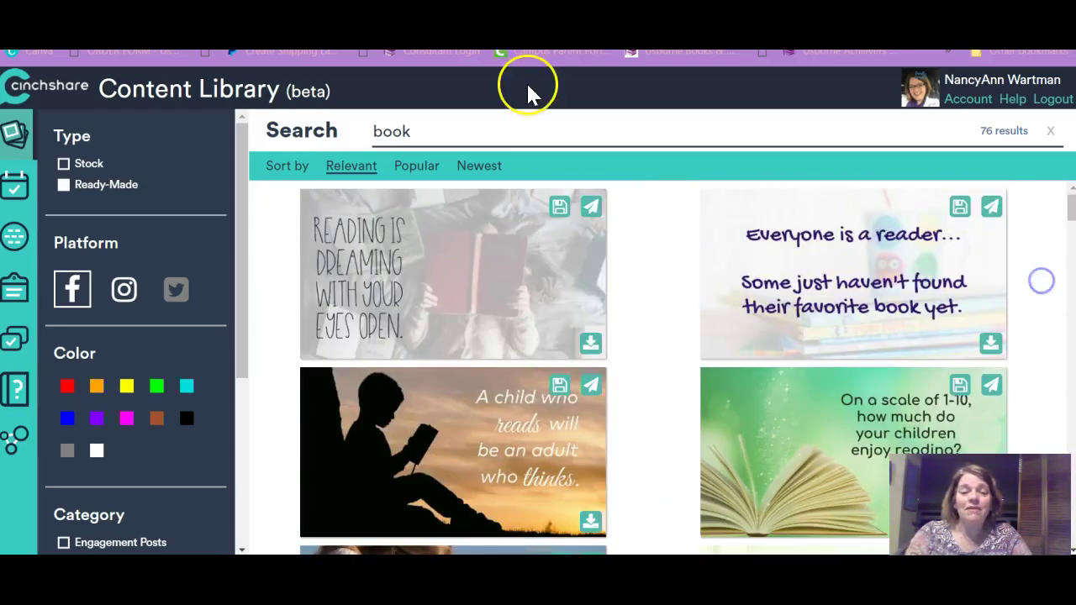
- Search the ready-made images for "spring", look through the matching images and clear the search term
left_click(422, 135)
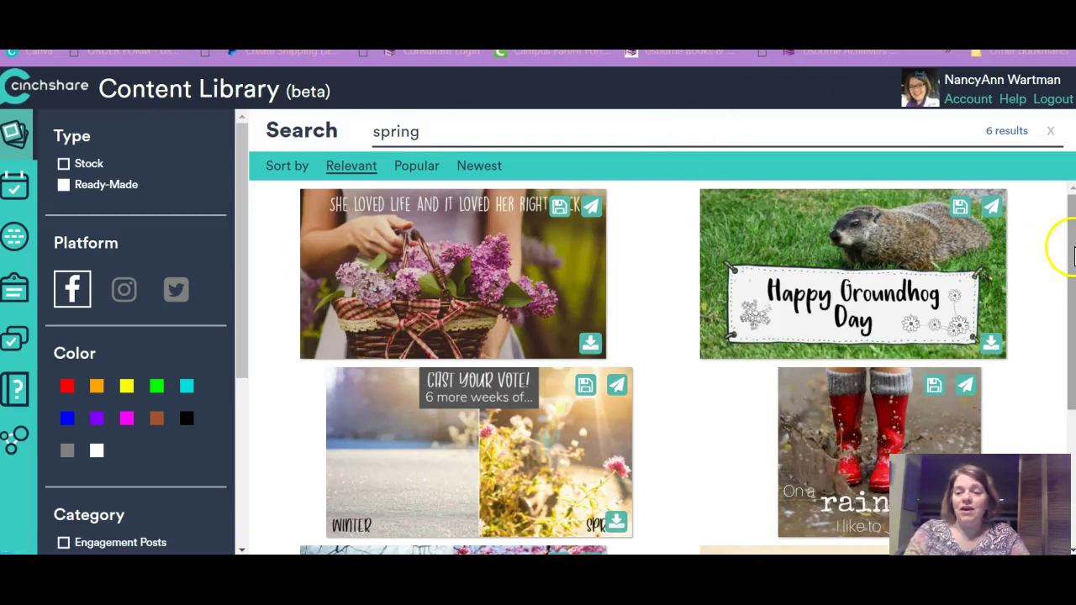
mouse_move(1067, 240)
left_mouse_down()
mouse_move(1057, 439)
mouse_move(1070, 220)
left_mouse_up()
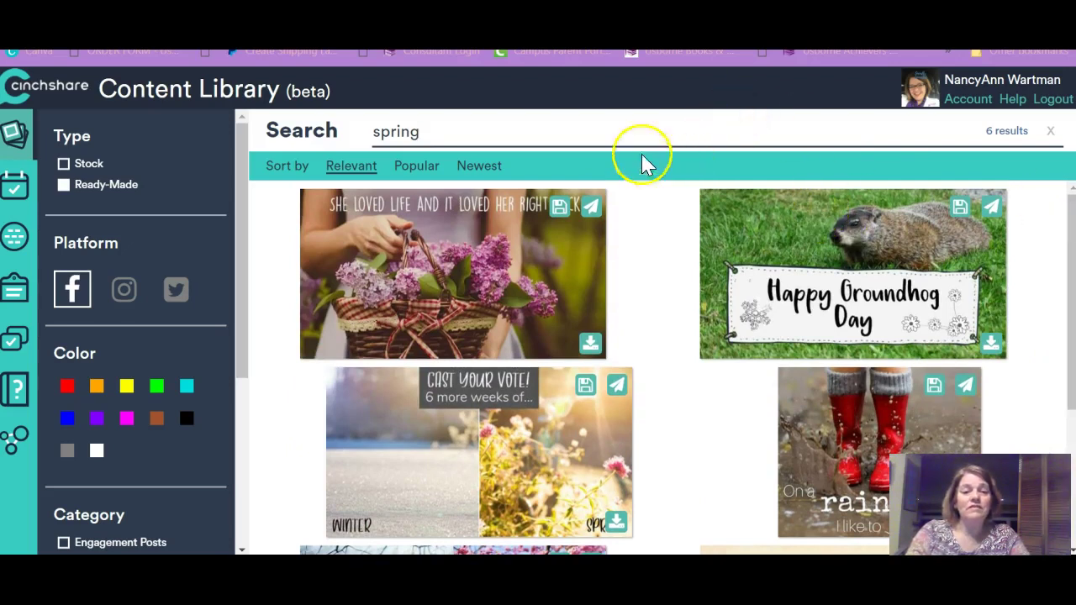
left_click(1051, 132)
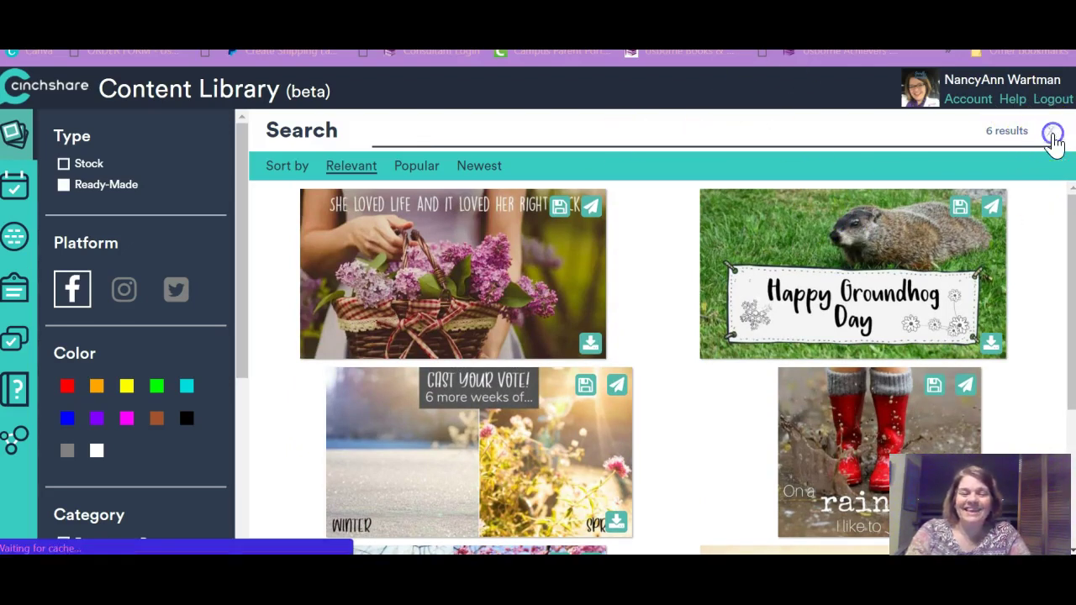
- Browse all ready-made images sorted by newest, and switch the image type to Stock before leaving the results
left_click(468, 165)
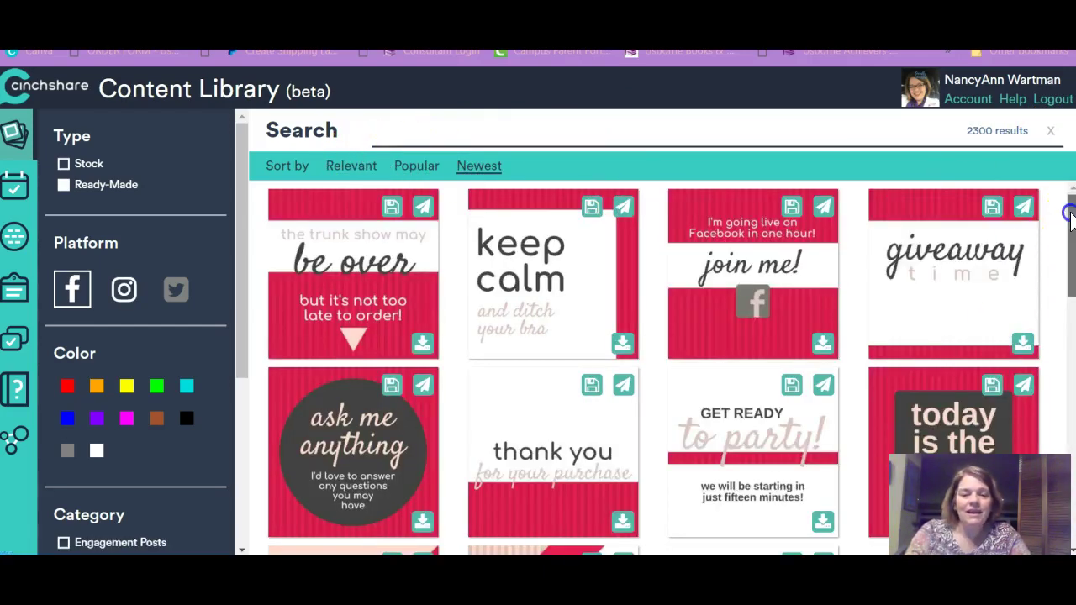
left_click_drag(1066, 214, 1072, 324)
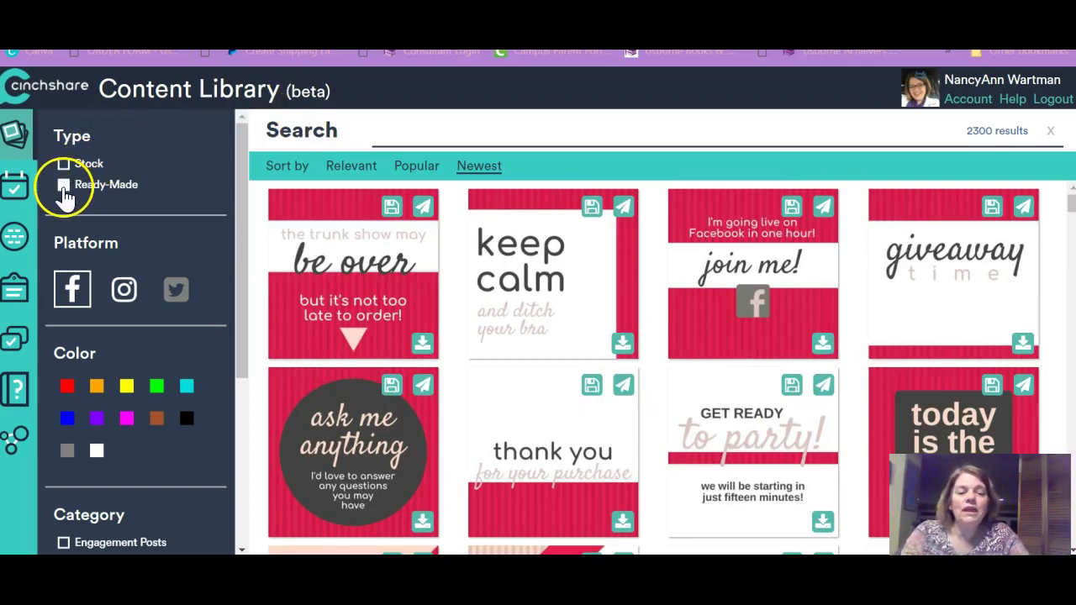
left_click(65, 164)
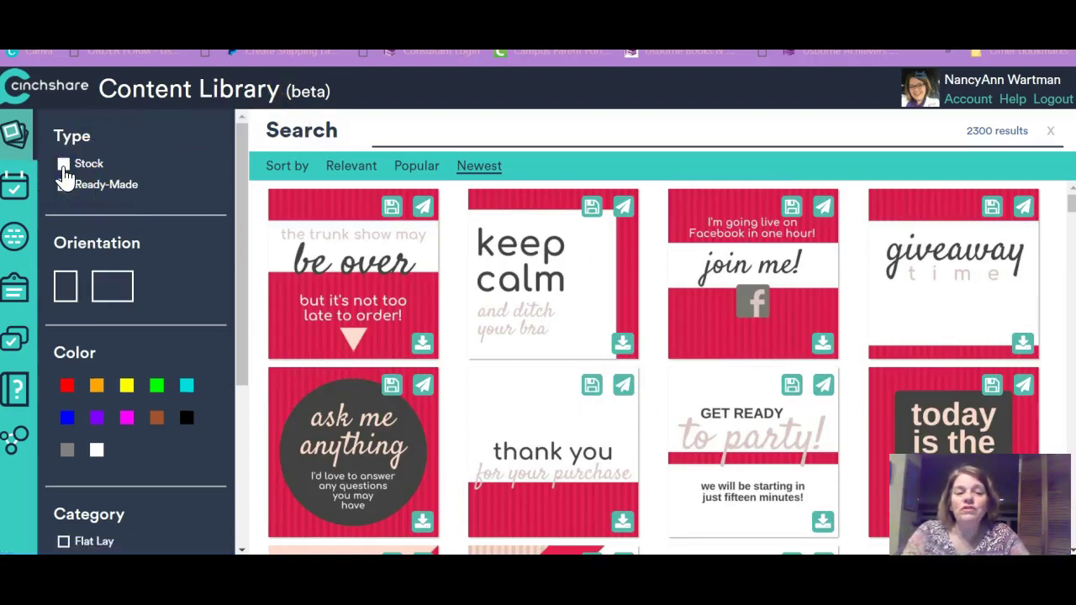
left_click(1050, 130)
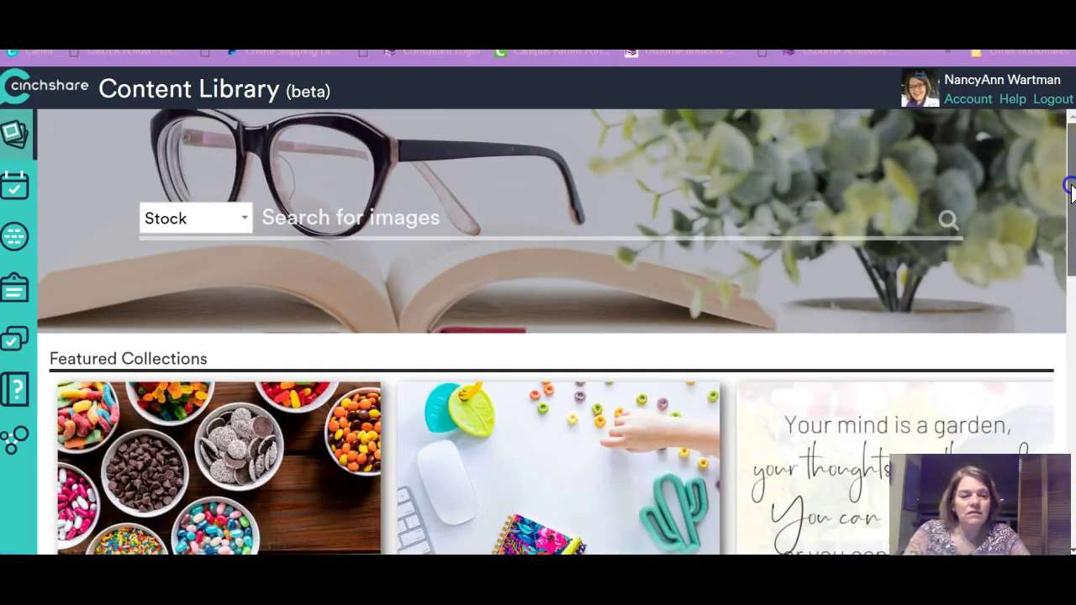
- Open the WAHM Life featured collection, look through its stock images and close the collection
mouse_move(1069, 205)
left_mouse_down()
mouse_move(1070, 242)
mouse_move(1068, 219)
left_mouse_up()
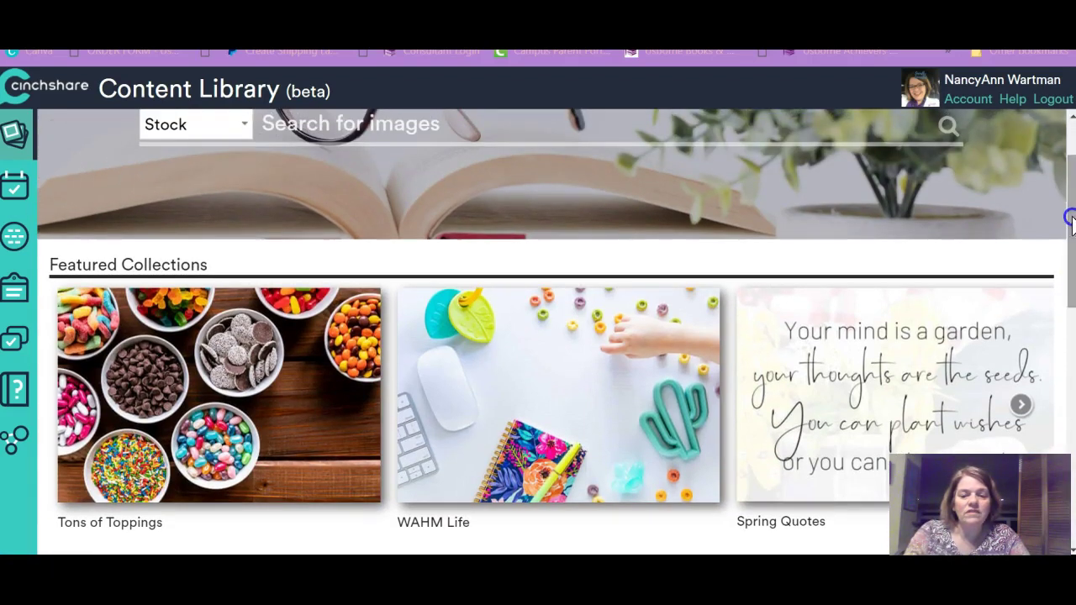
left_click(514, 454)
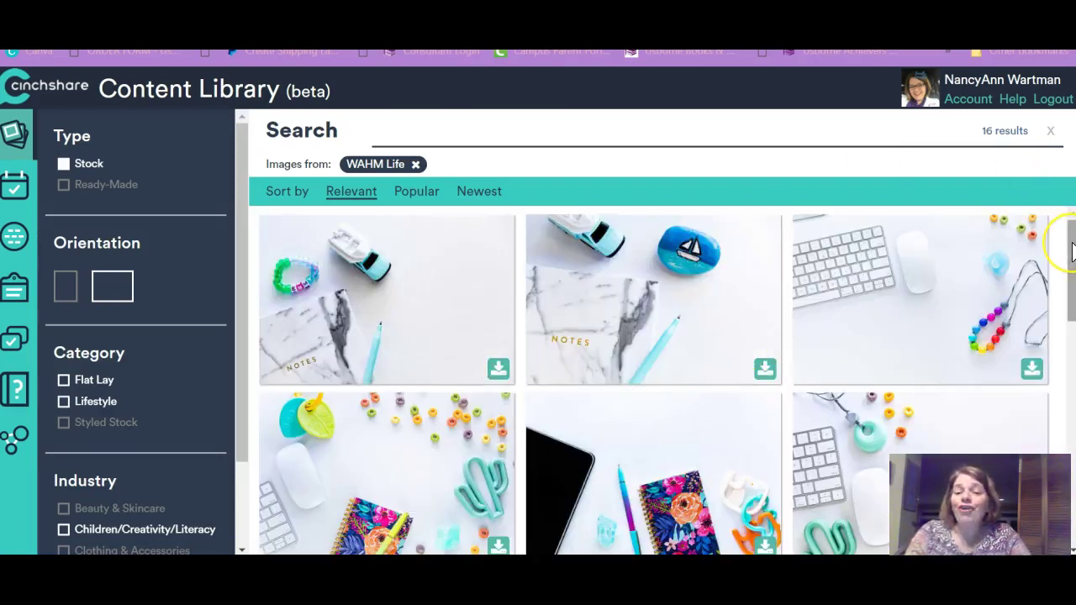
left_click_drag(1072, 250, 1071, 228)
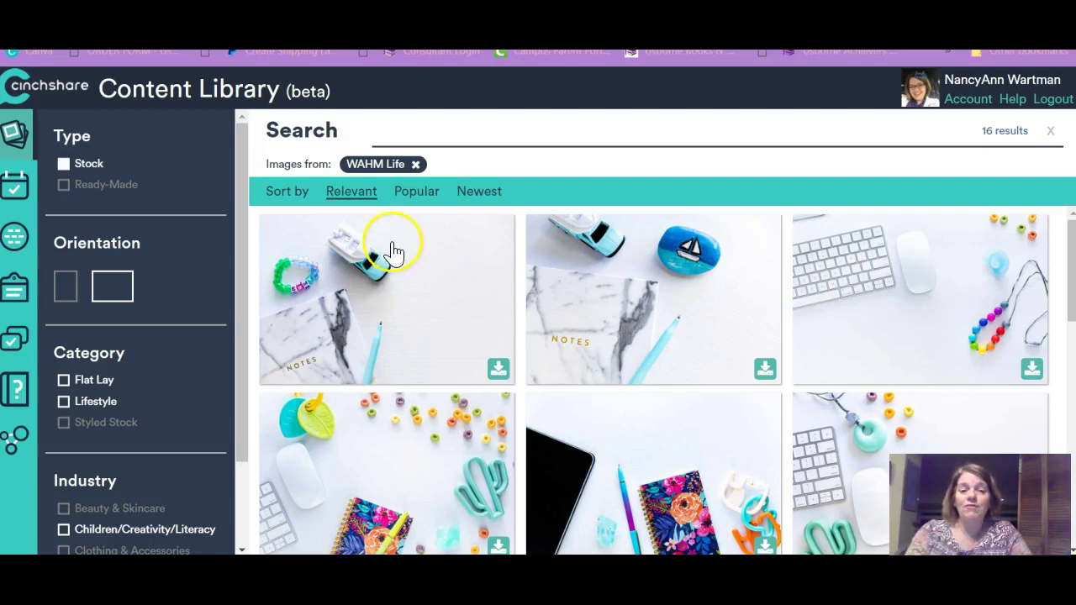
left_click(415, 165)
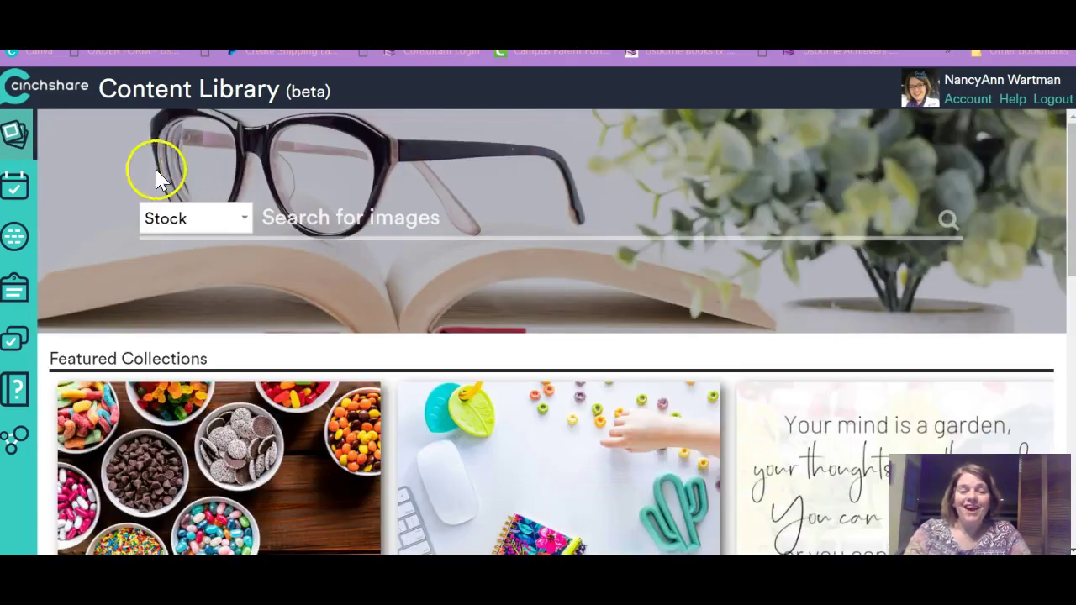
- Open the Spring Quotes featured collection, look through its ready-made images and close the collection
left_click_drag(1074, 211, 1069, 285)
left_click(971, 290)
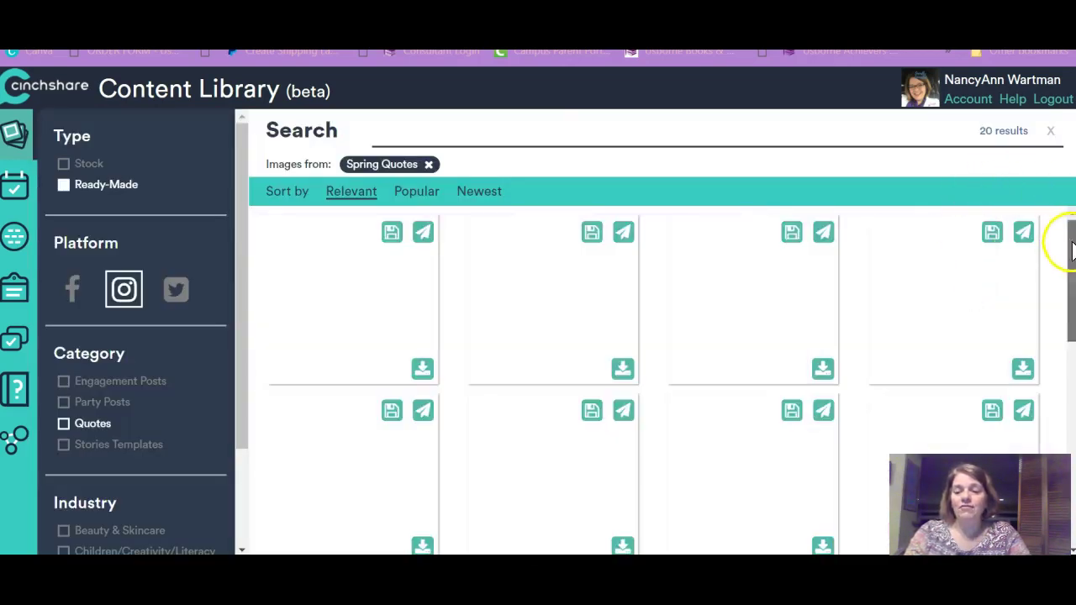
mouse_move(1068, 240)
left_mouse_down()
mouse_move(1072, 502)
mouse_move(1057, 222)
left_mouse_up()
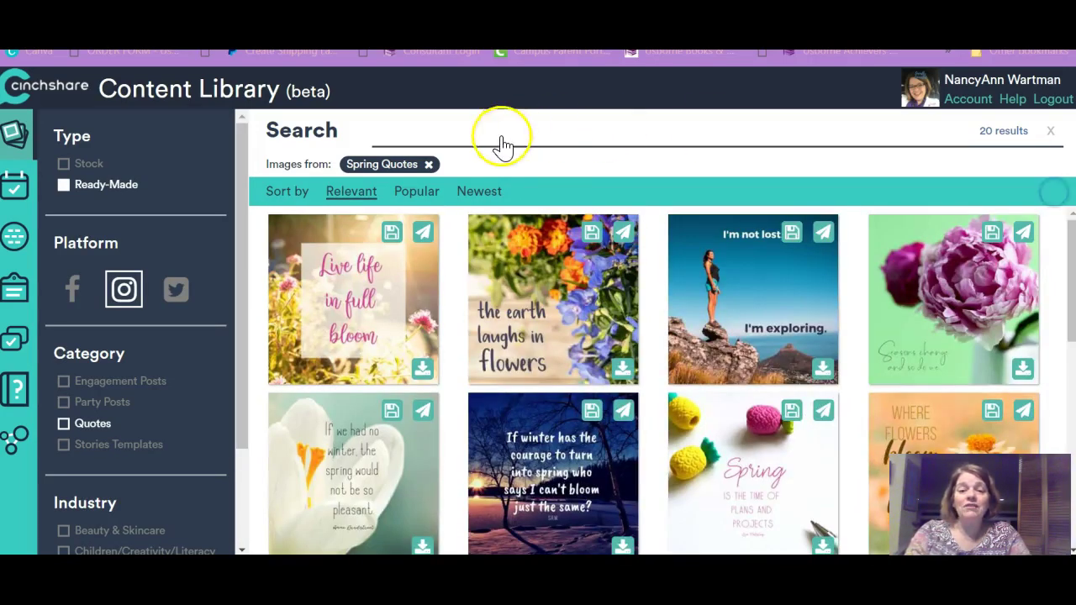
left_click(429, 165)
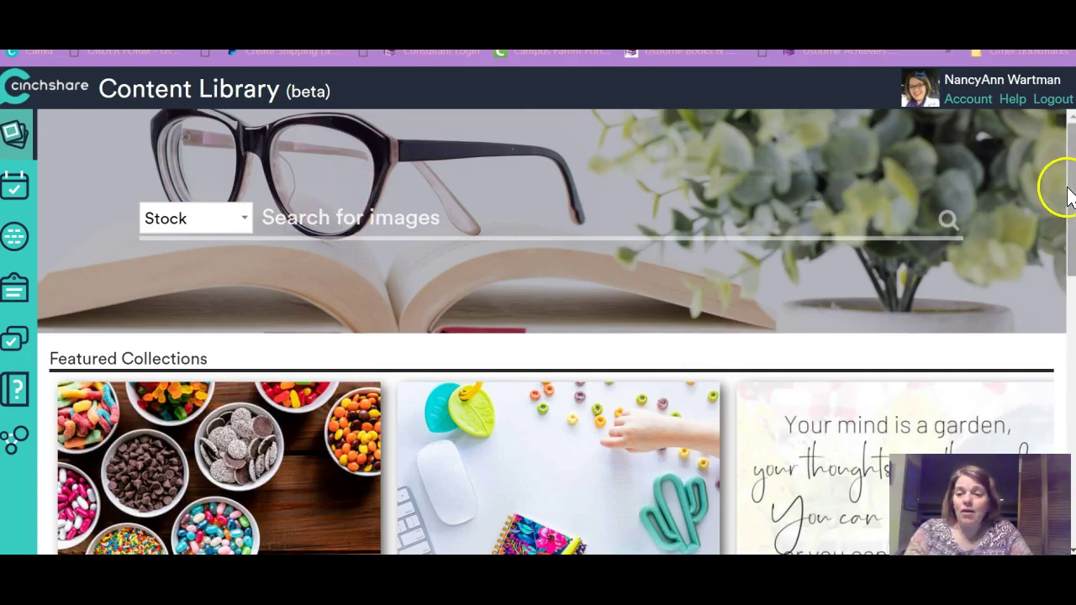
- Browse through the whole row of Featured Collections as far as Let's Makeup
left_click_drag(1068, 192, 1070, 276)
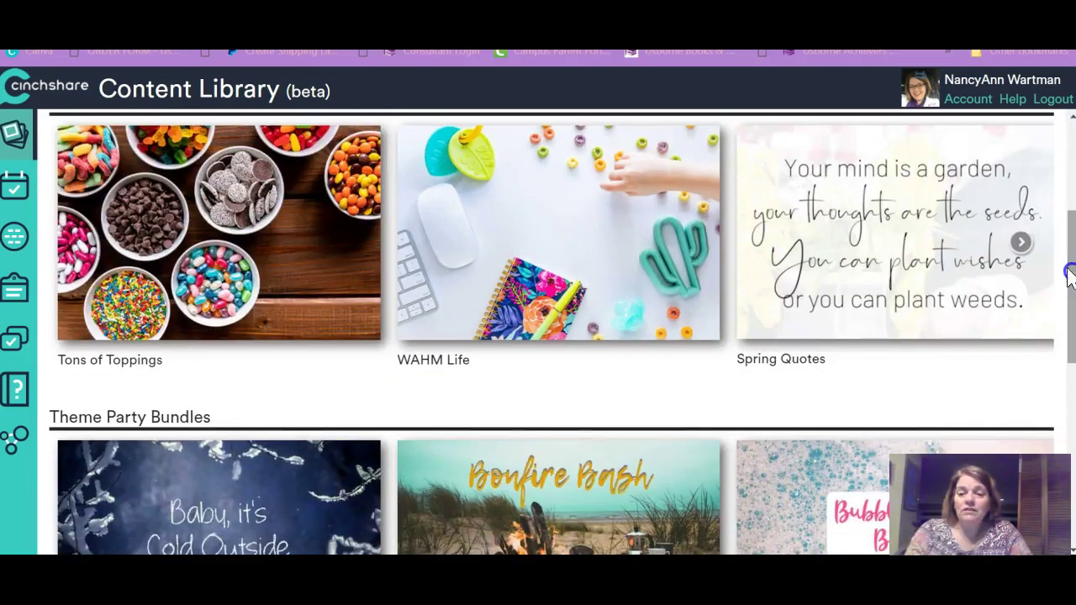
left_click(1020, 242)
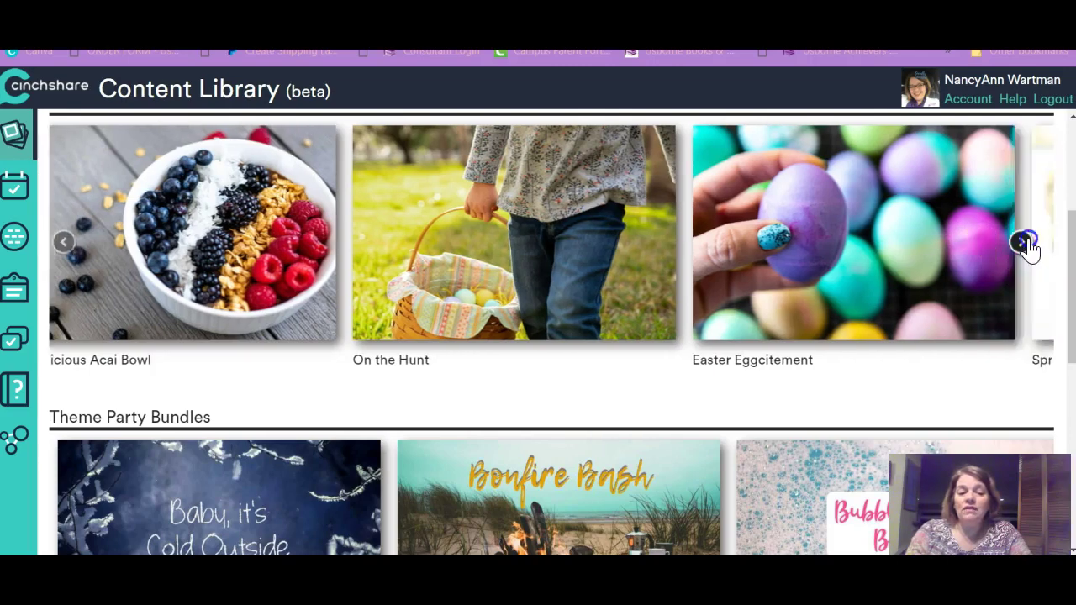
left_click(1024, 243)
left_click(1024, 243)
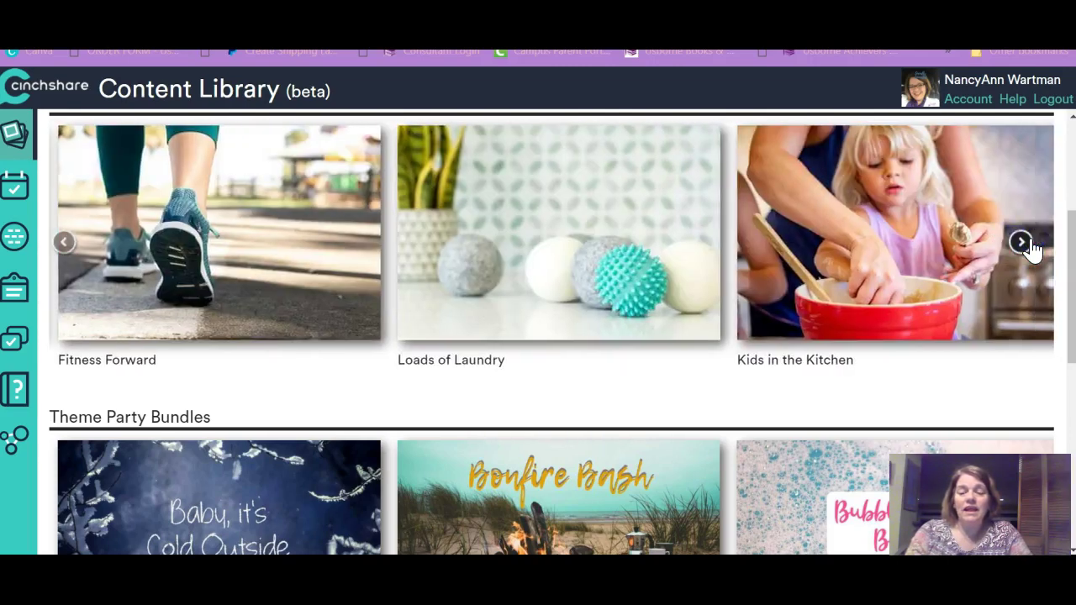
left_click(1024, 243)
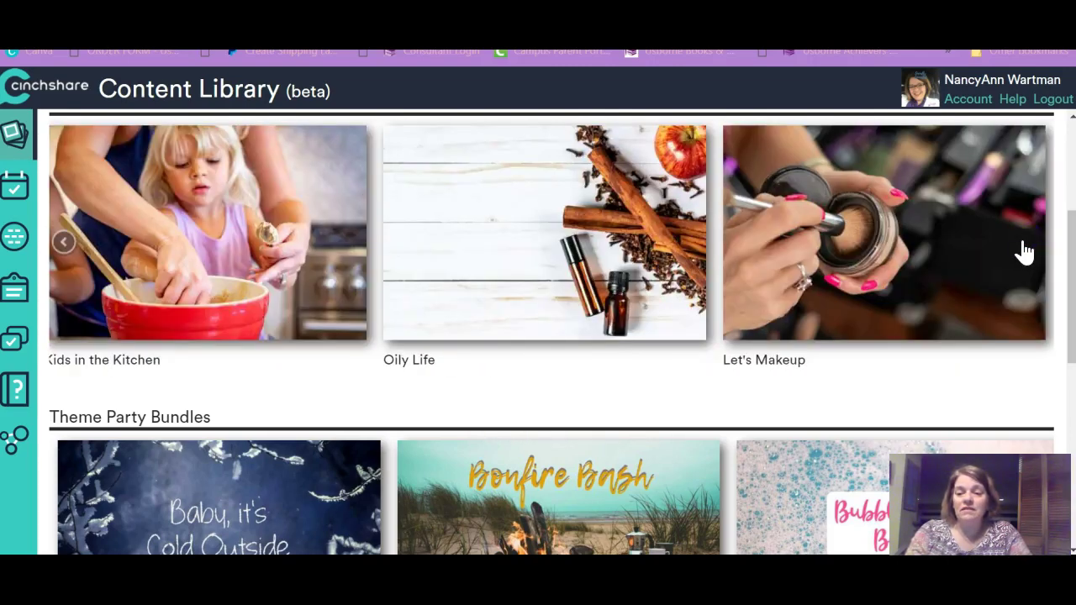
- Browse the Theme Party Bundles as far as Fall Flair, Fiesta and Friendsgiving Feast
left_click_drag(1070, 244, 1069, 318)
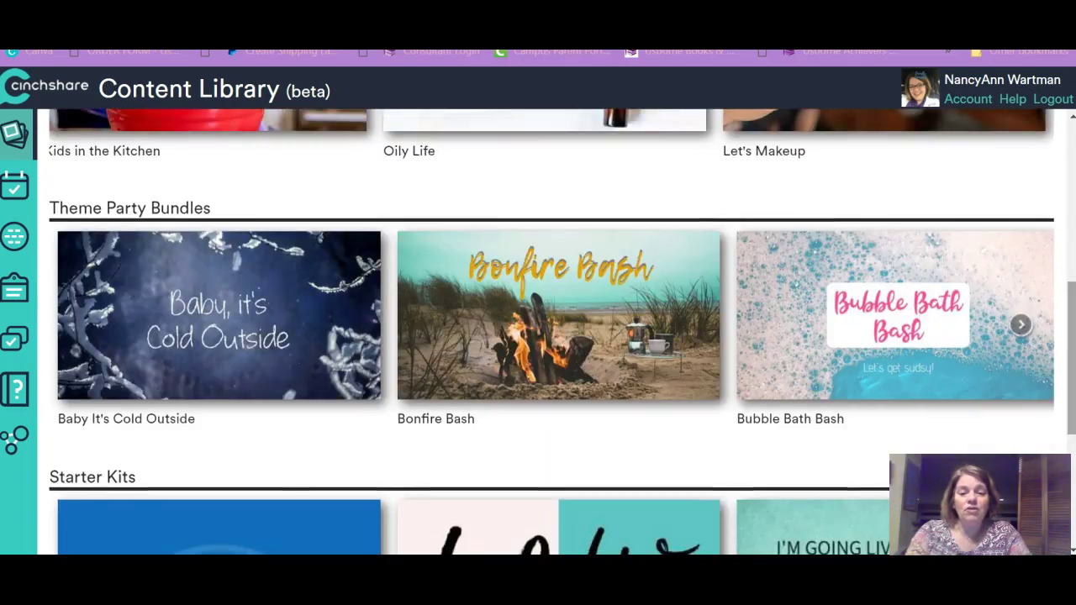
left_click(1019, 325)
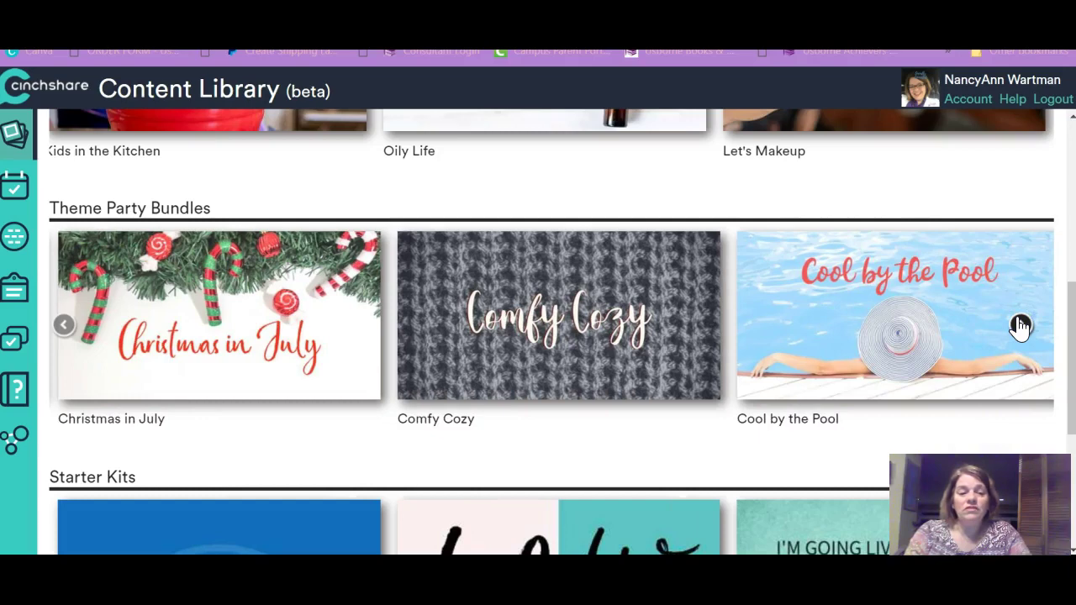
left_click(1020, 326)
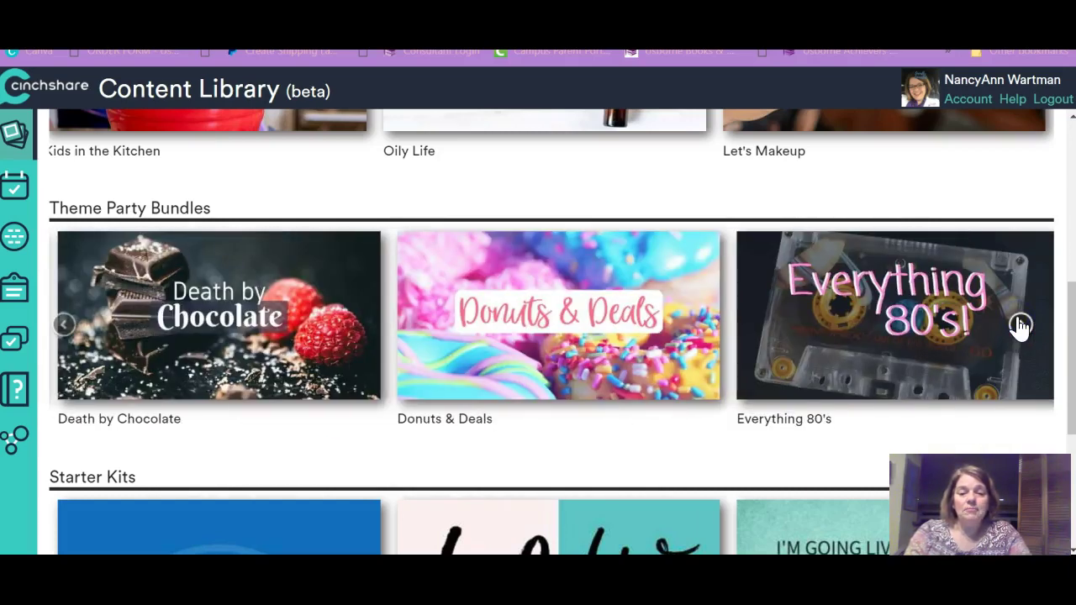
left_click(1019, 325)
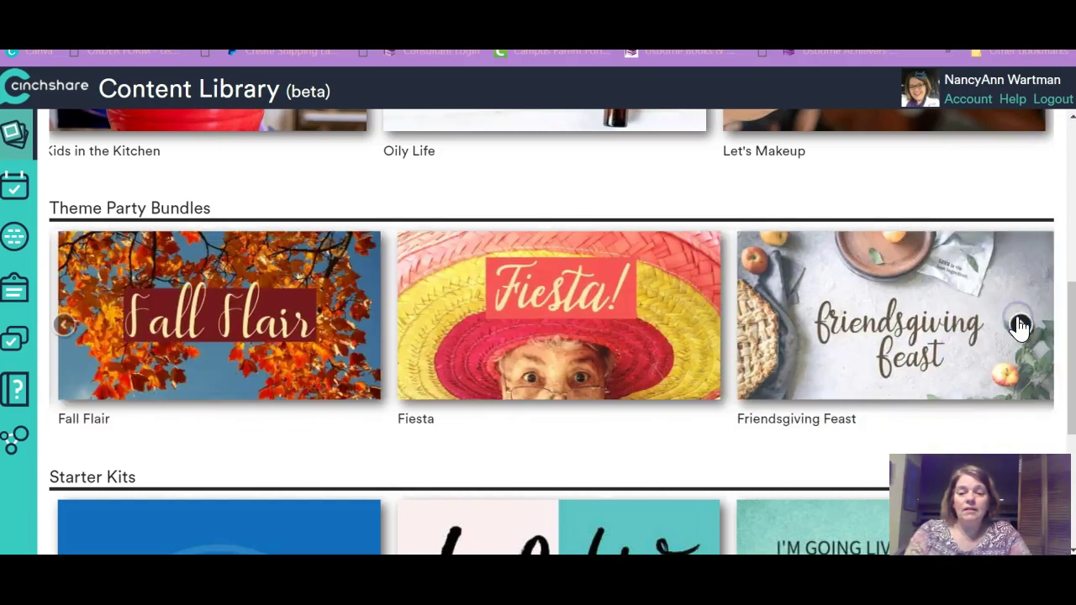
- Open the Fiesta party bundle, look through its images, close it and return to the Theme Party Bundles
left_click(616, 357)
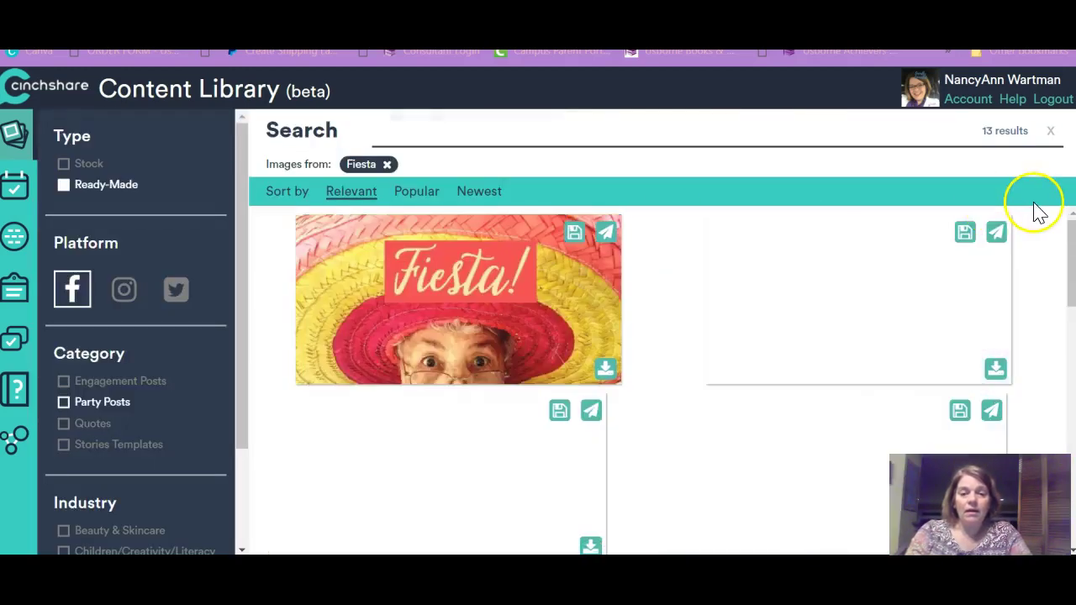
left_click_drag(1072, 242, 1041, 202)
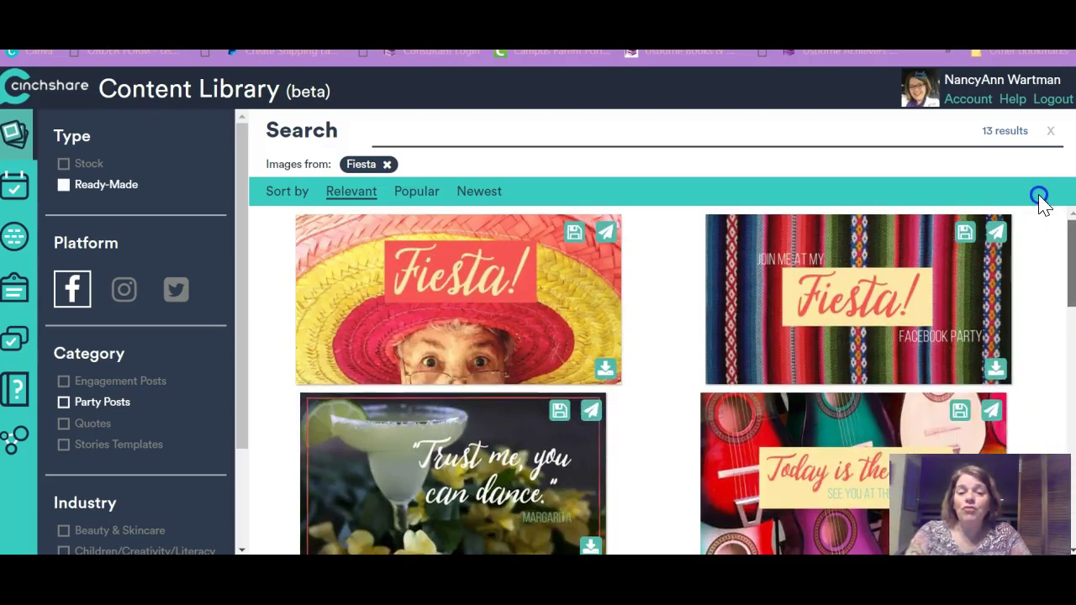
left_click(388, 165)
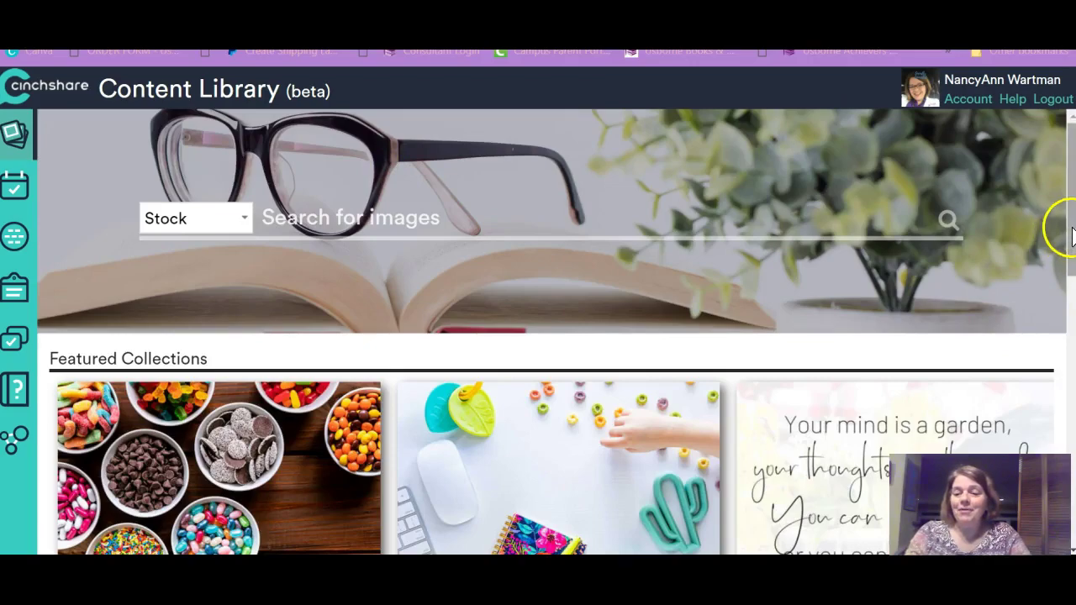
left_click_drag(1064, 229, 1070, 389)
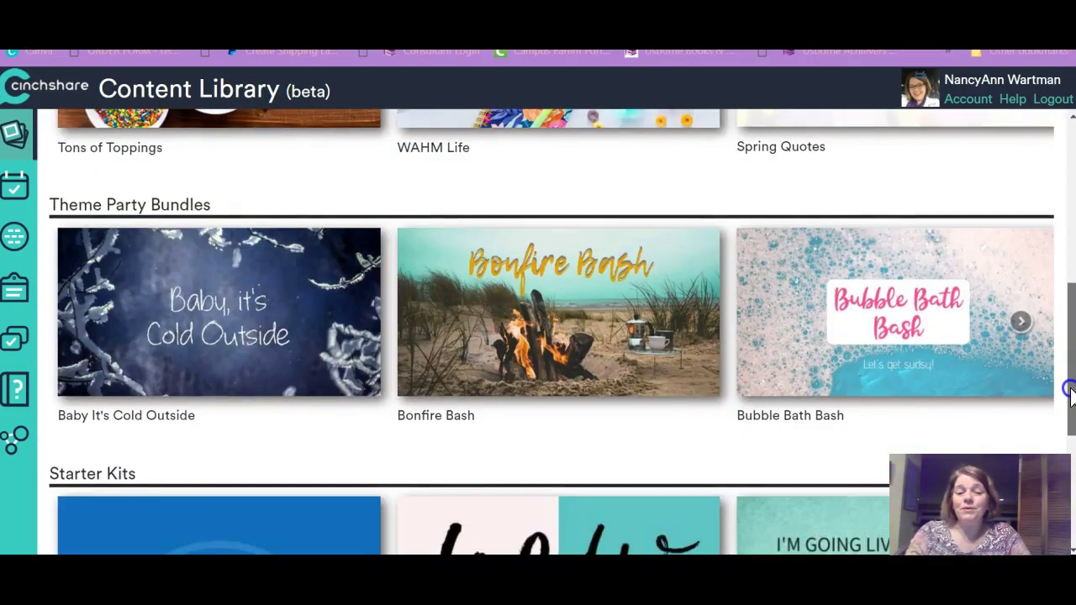
- Browse the rest of the Theme Party Bundles as far as Wicked Night In, open that bundle and close it again
left_click(1022, 324)
left_click(1022, 324)
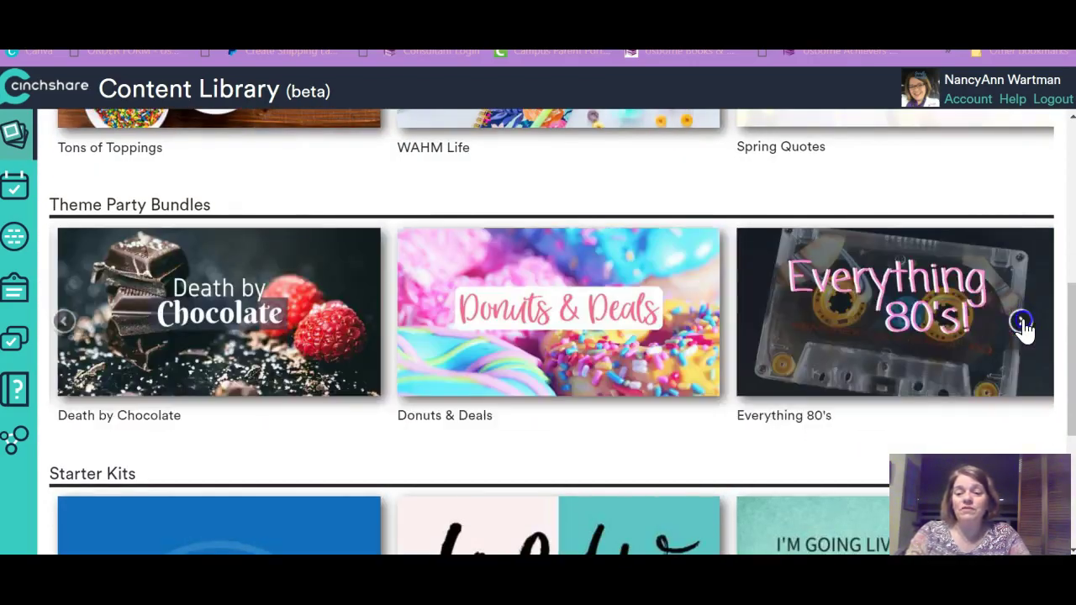
left_click(1022, 324)
left_click(1022, 323)
left_click(1023, 324)
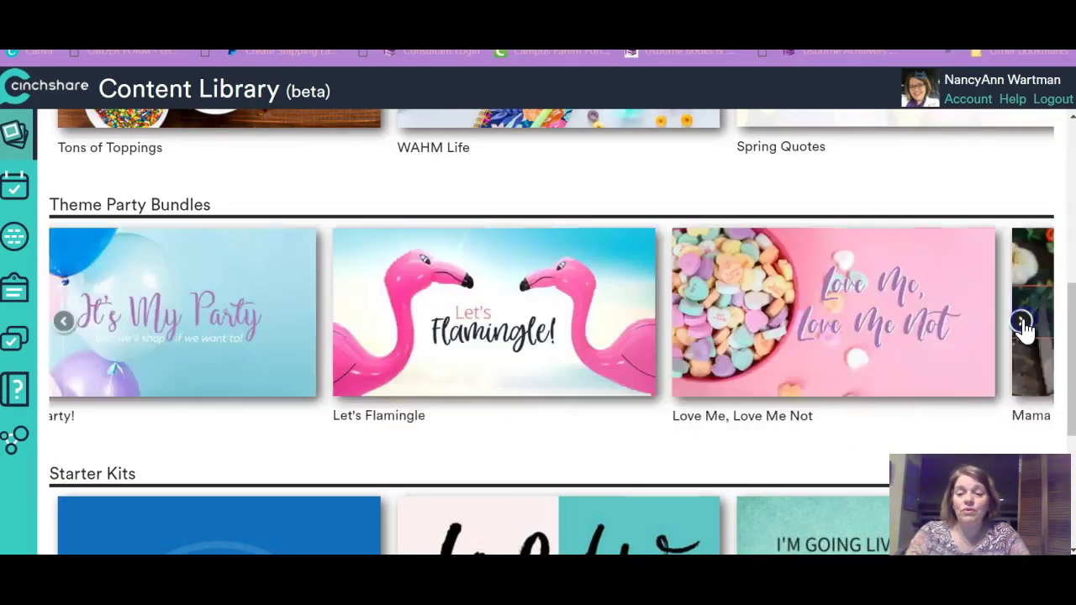
left_click(1022, 324)
left_click(1022, 324)
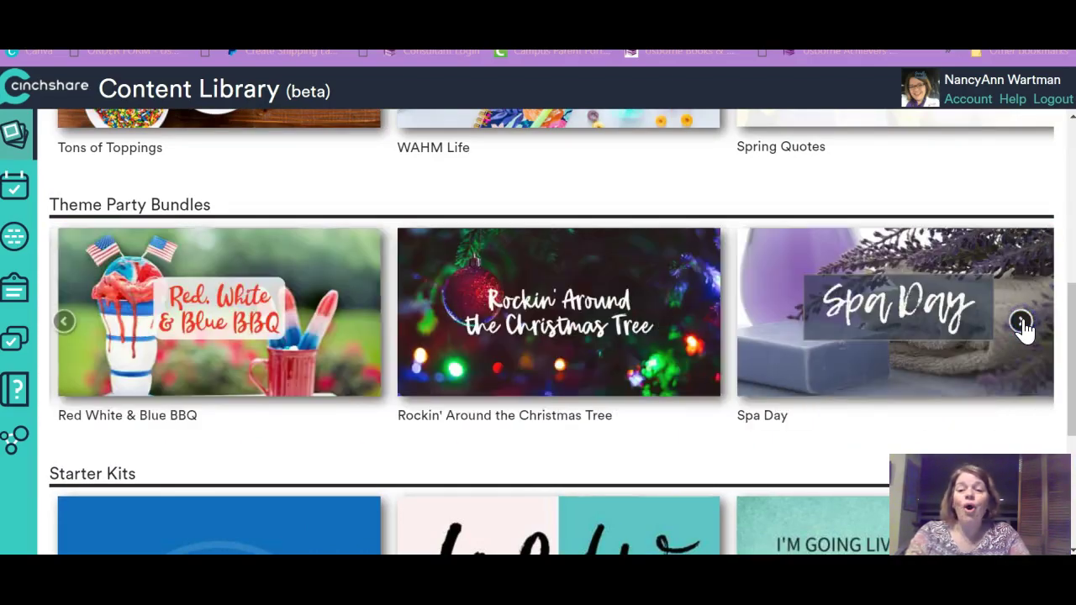
left_click(1022, 324)
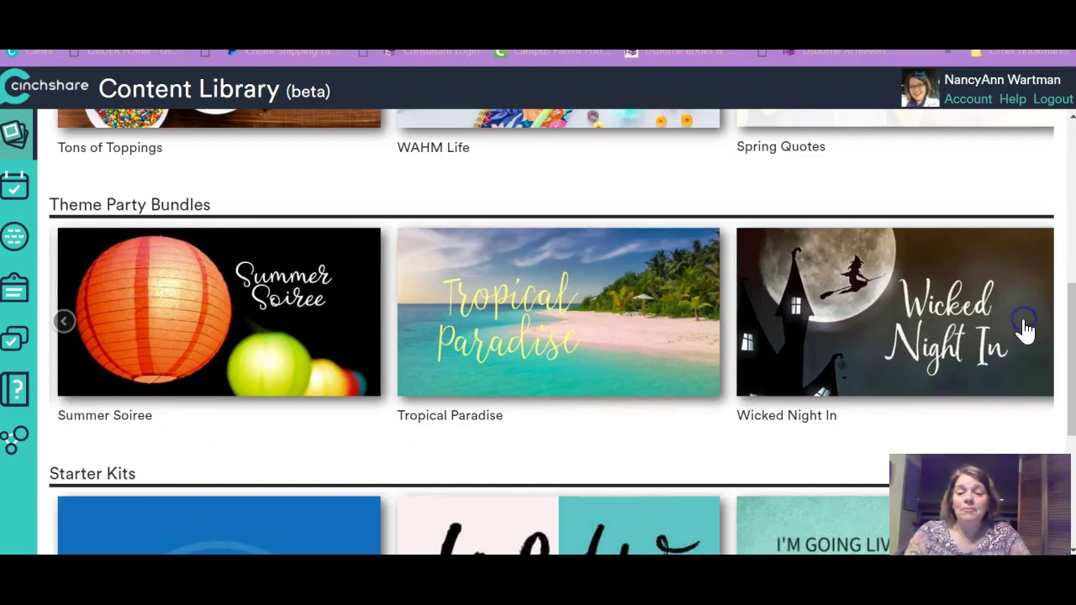
left_click(1024, 327)
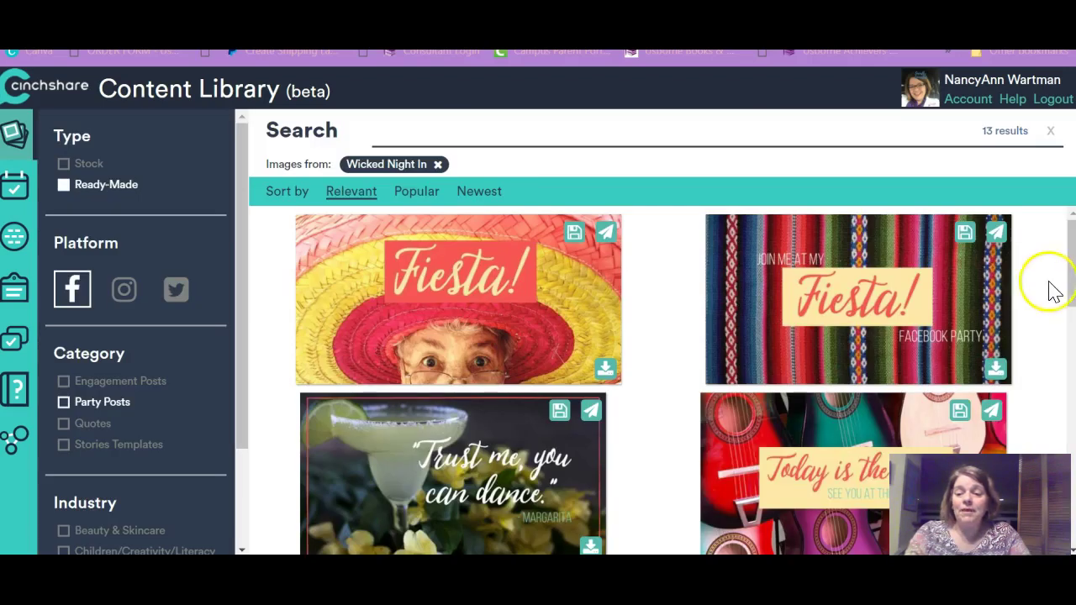
left_click(438, 165)
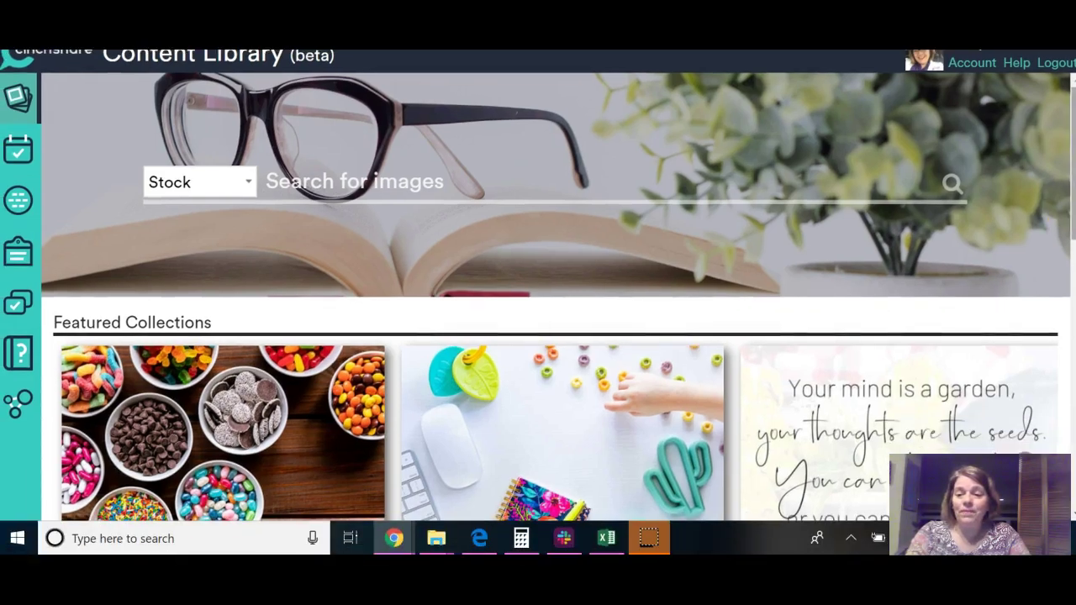
- Browse the Starter Kits from Beachbody as far as Usborne Books & More, Willing Beauty and Young Living
scroll(555, 294, "down", 8)
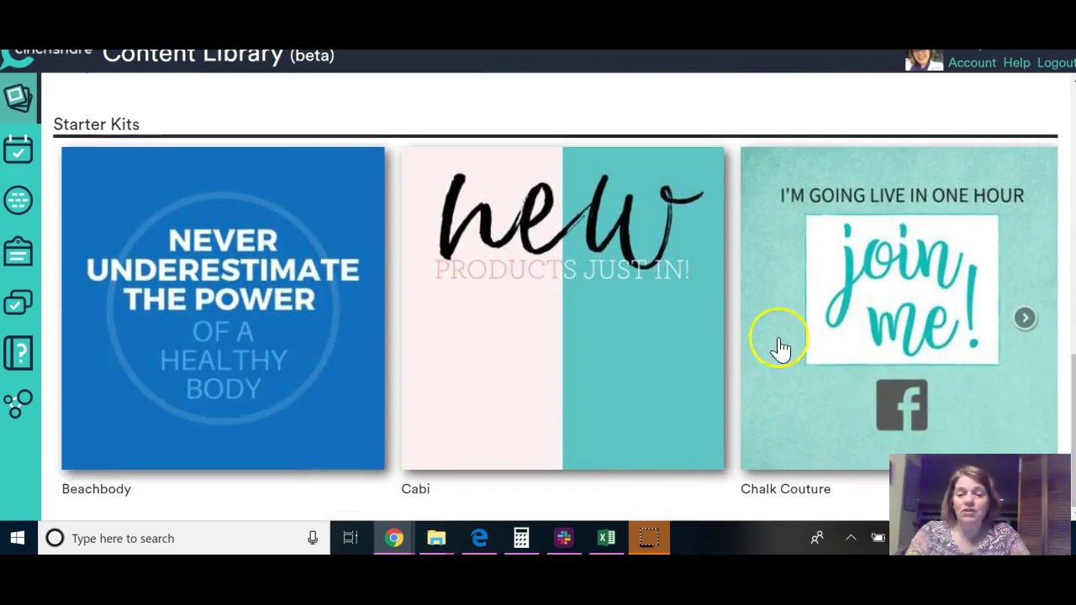
left_click(1027, 319)
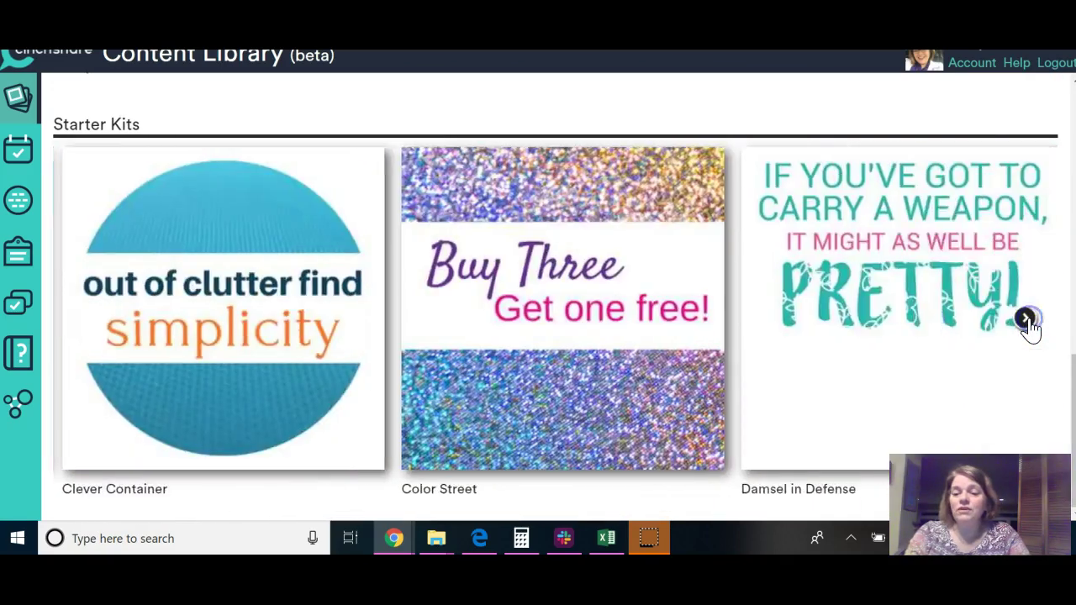
left_click(1027, 320)
left_click(1028, 320)
left_click(1027, 319)
left_click(1028, 320)
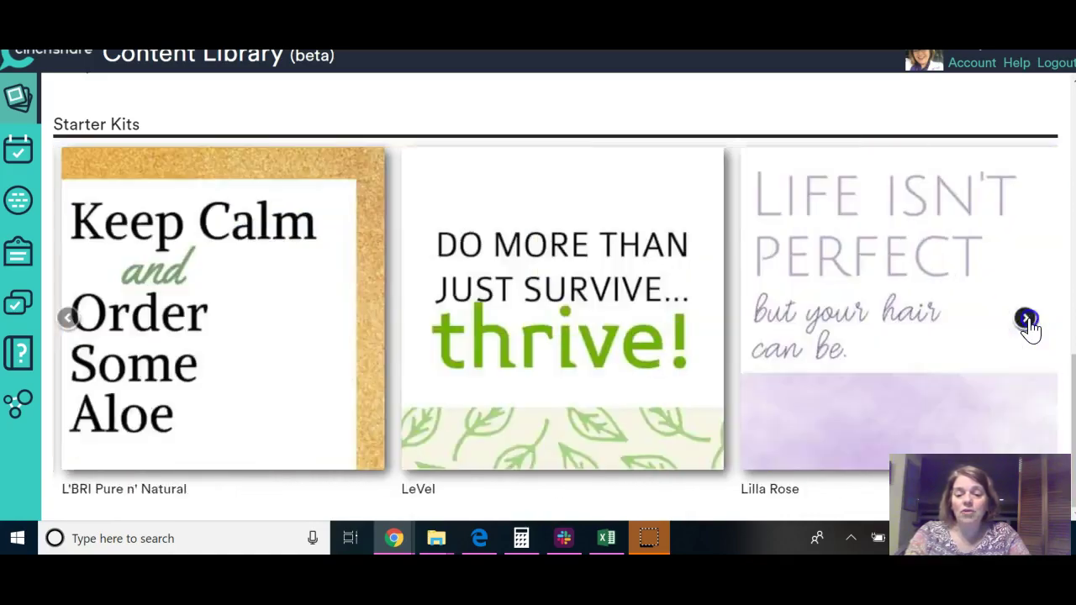
left_click(1027, 320)
left_click(1027, 320)
left_click(1028, 319)
left_click(1028, 320)
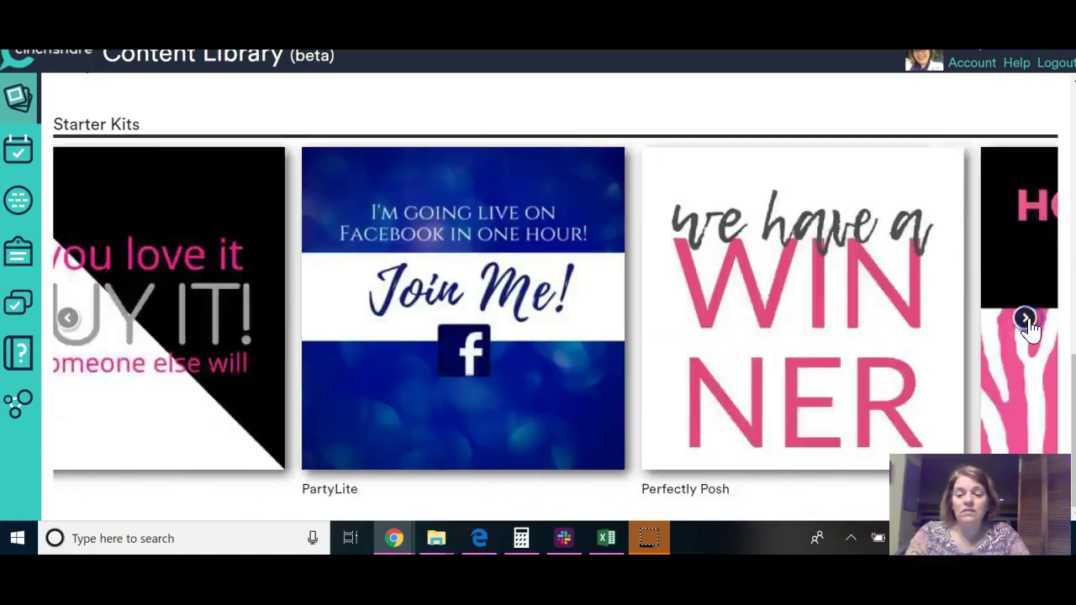
left_click(1027, 320)
left_click(1028, 320)
left_click(1027, 320)
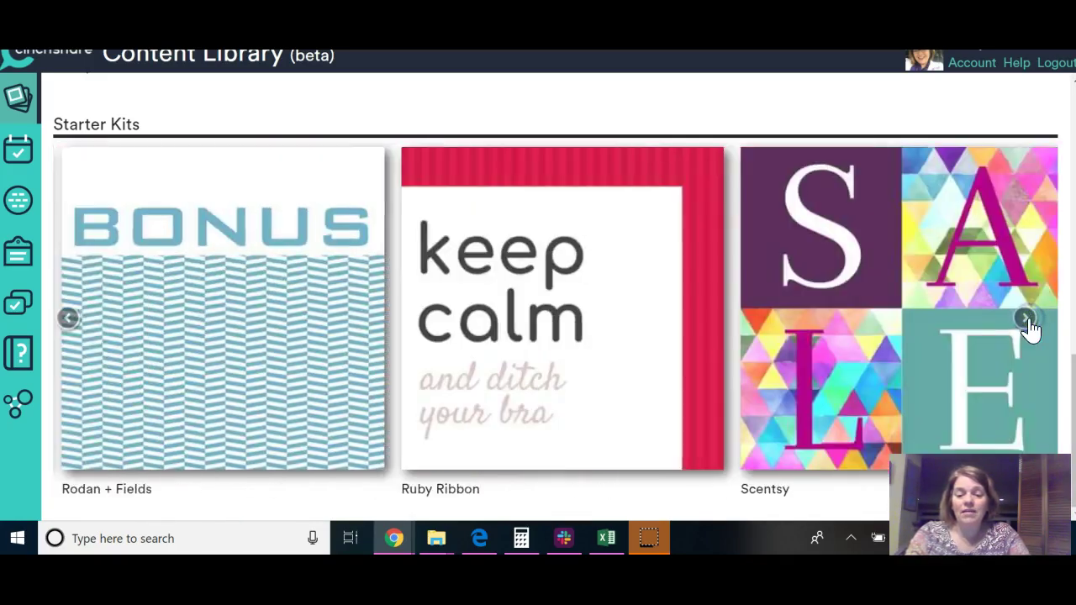
left_click(1028, 320)
left_click(1027, 319)
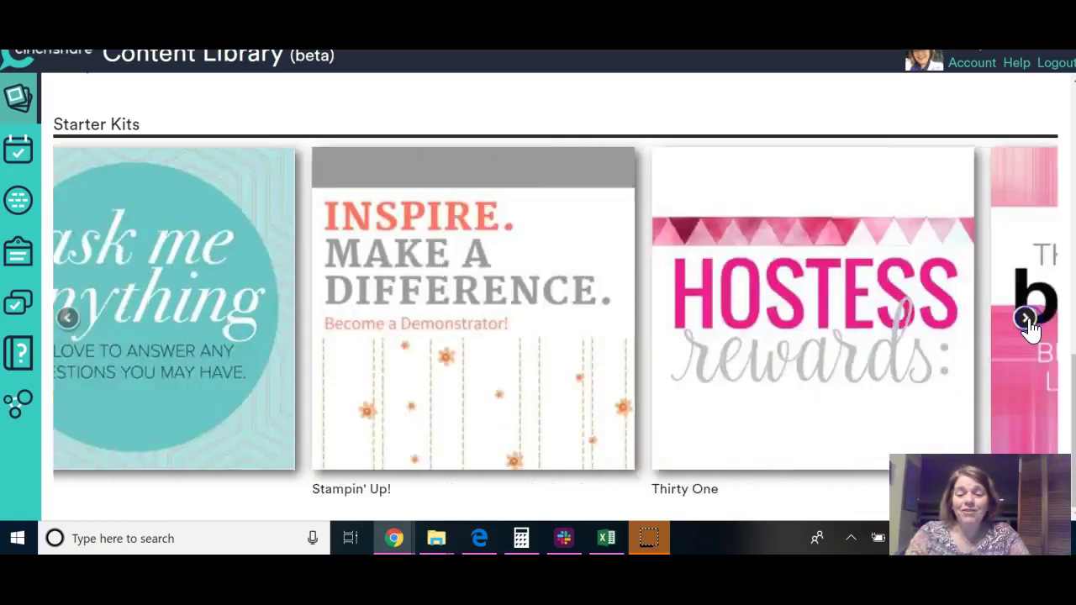
left_click(1027, 320)
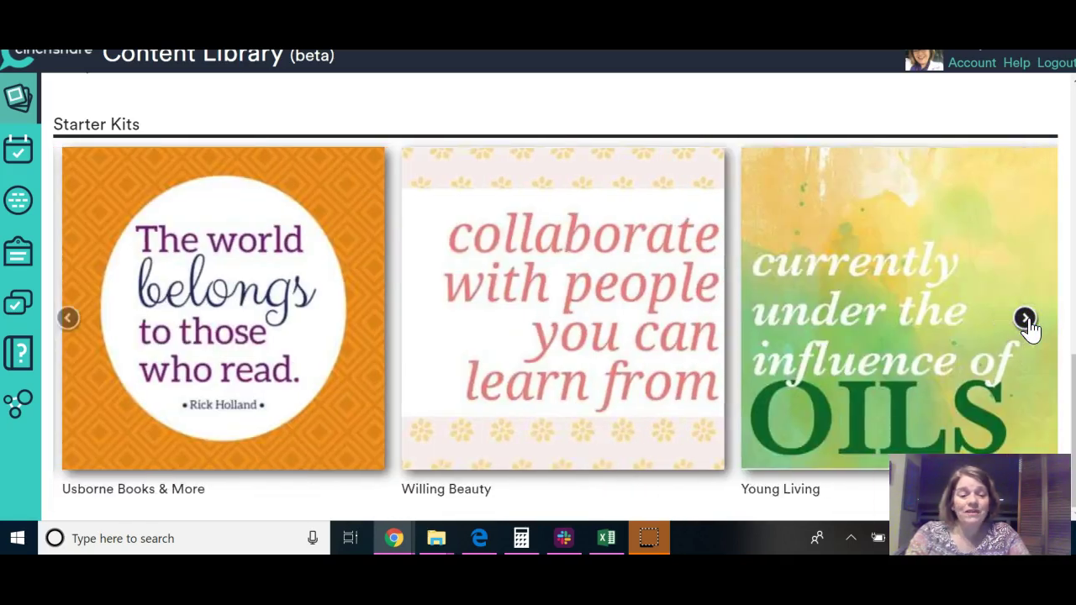
- Open the Usborne Books & More starter kit, look through its ready-made images and return to the Content Library's start page
left_click(260, 369)
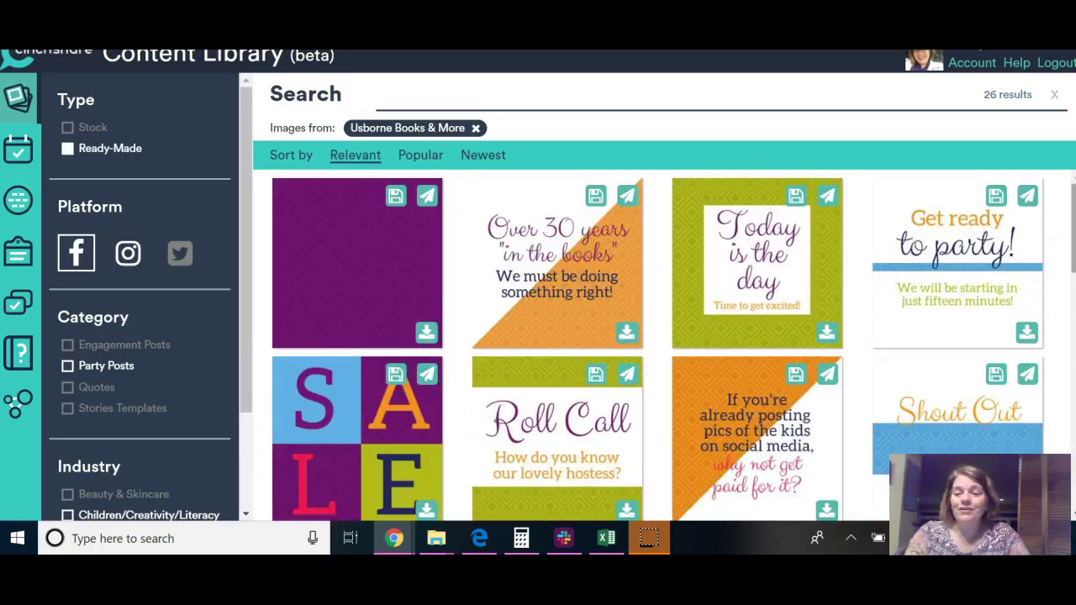
scroll(664, 344, "down", 3)
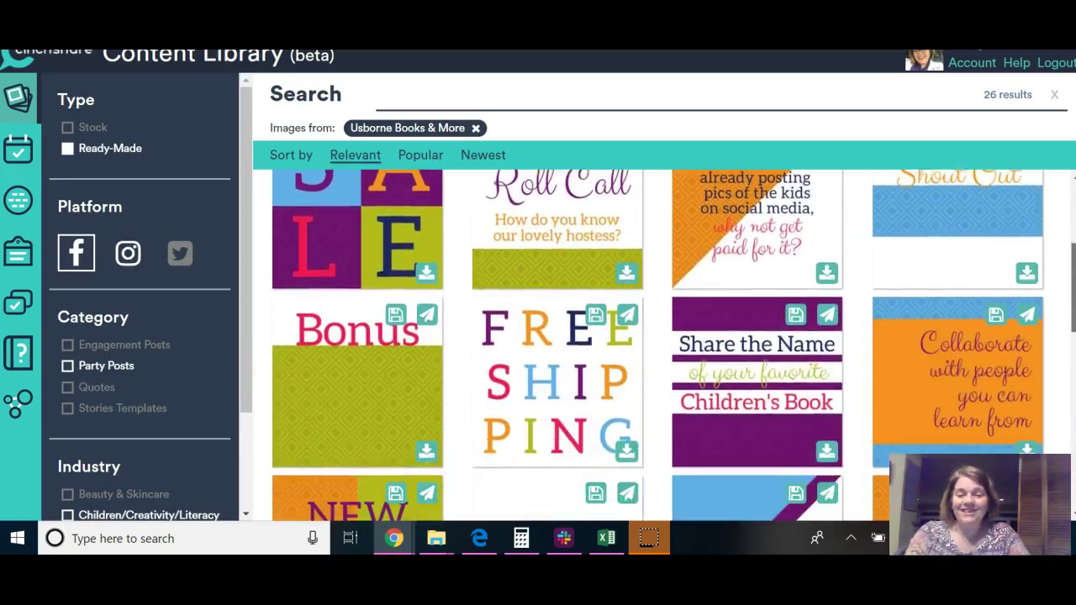
scroll(664, 345, "down", 2)
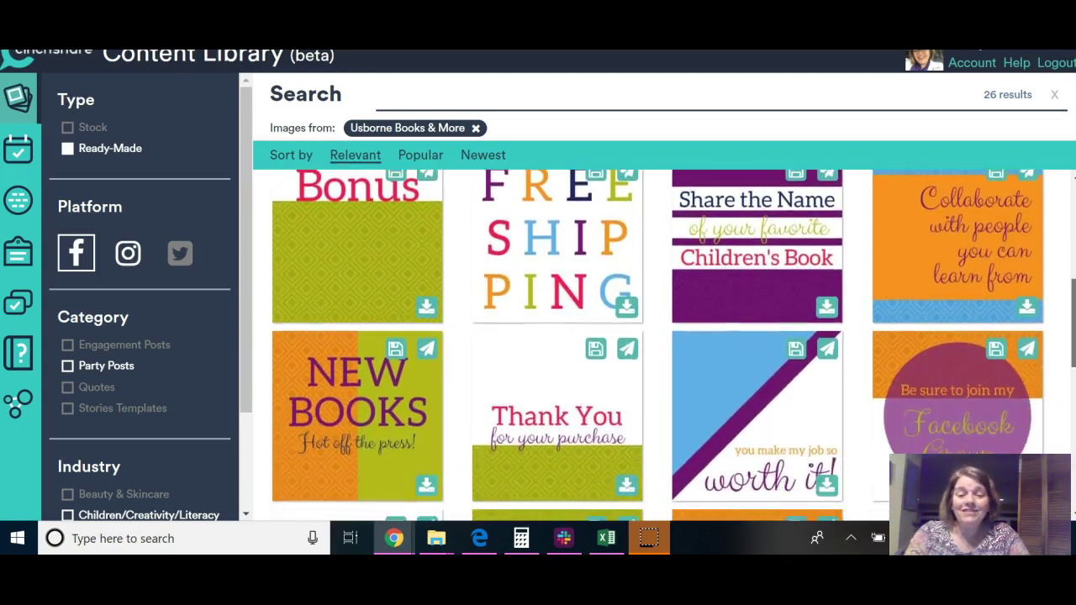
scroll(665, 345, "up", 1)
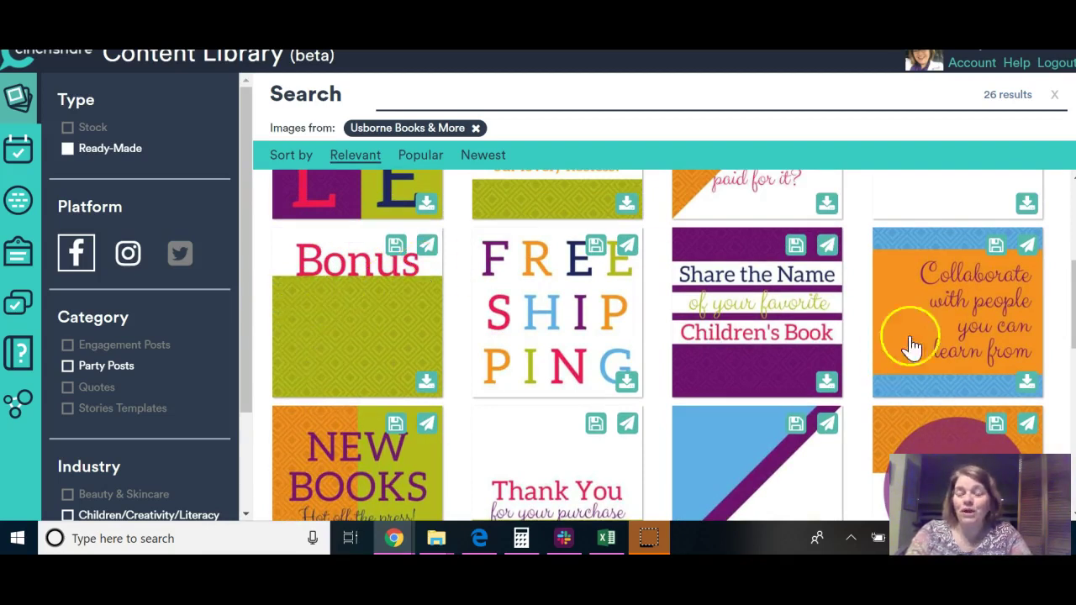
left_click_drag(1073, 302, 1068, 214)
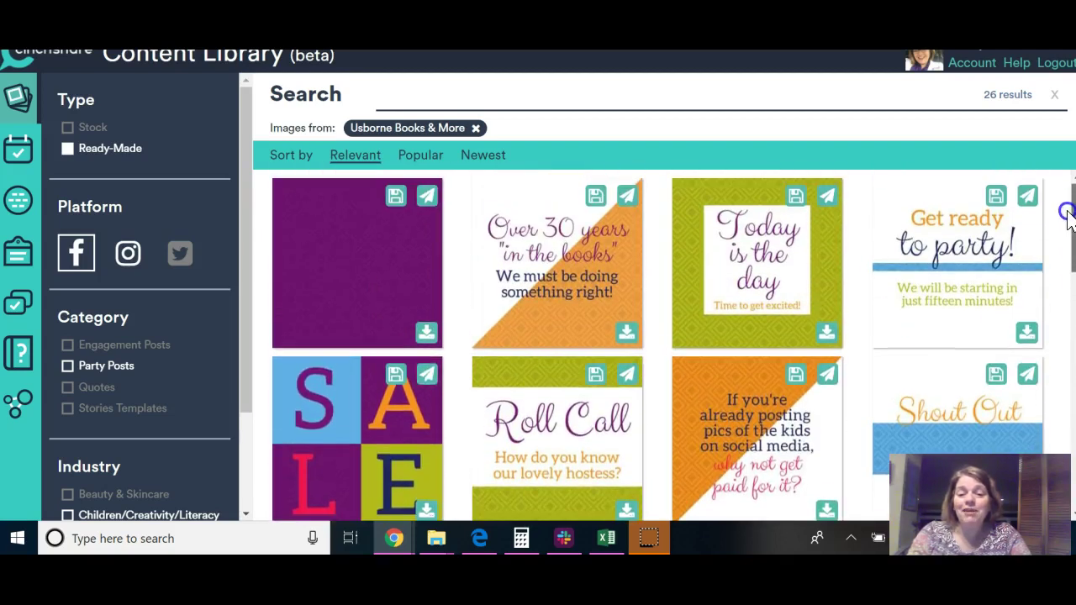
left_click(19, 101)
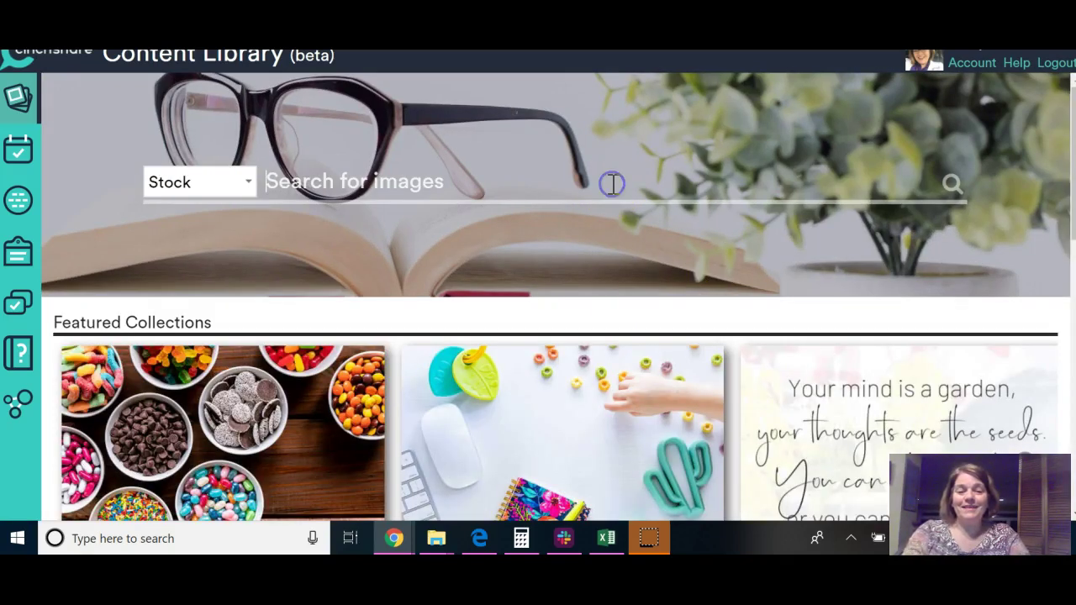
- Search the stock images for "child"
left_click(614, 183)
type("child")
key("Return")
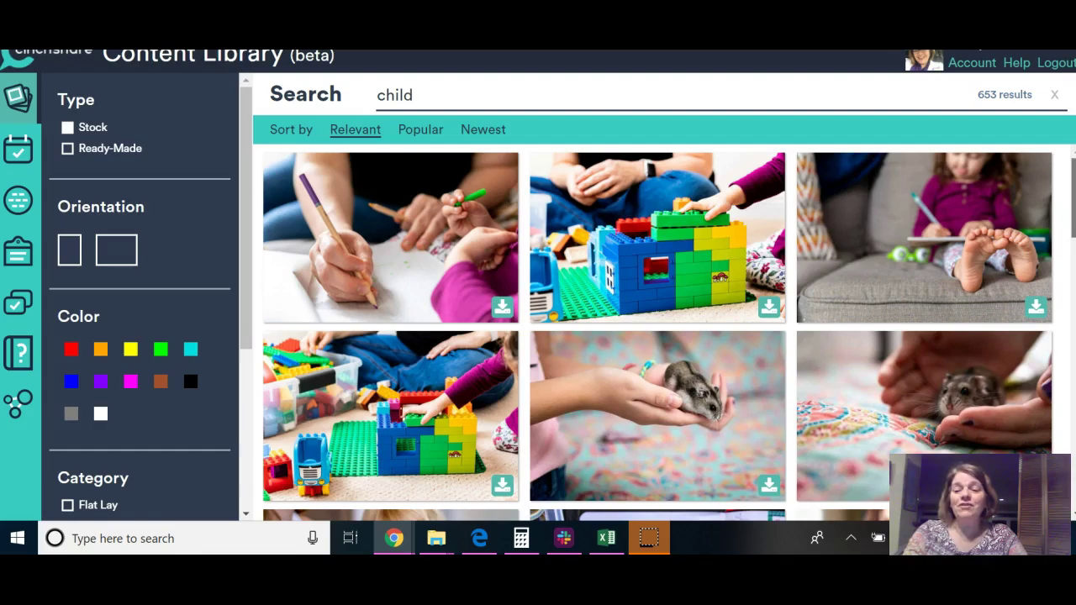
- Look through the stock images found for "child" to examine the variety of photos on offer
scroll(658, 333, "down", 10)
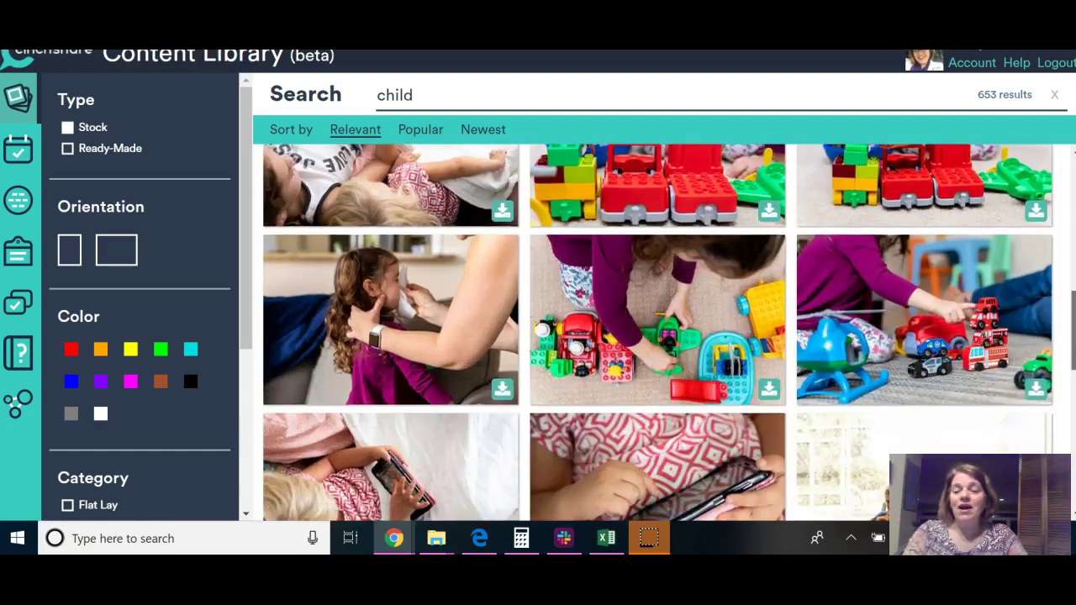
scroll(659, 333, "down", 10)
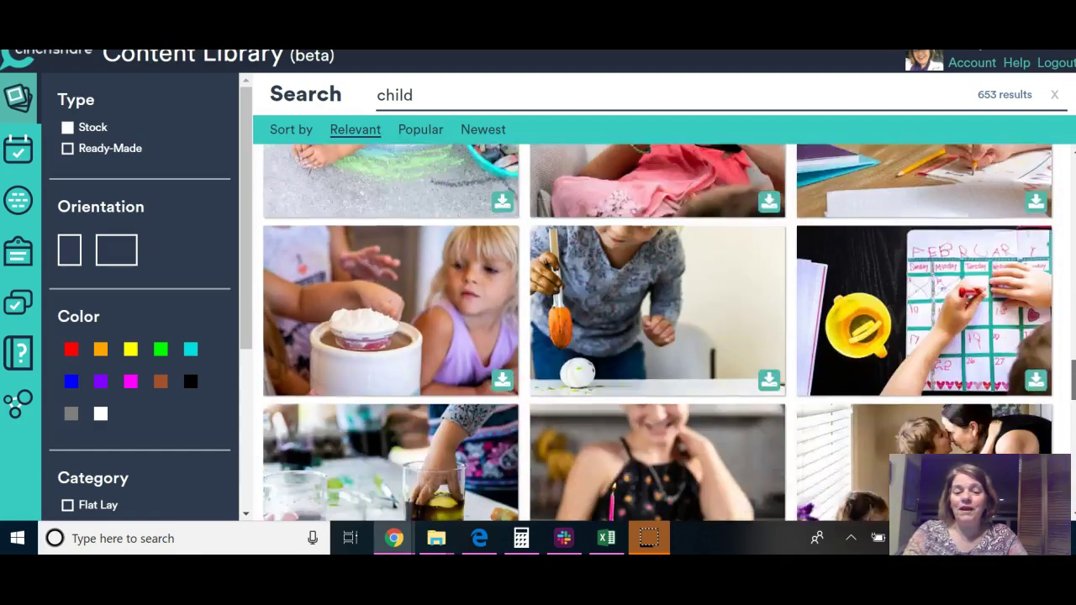
scroll(658, 333, "down", 10)
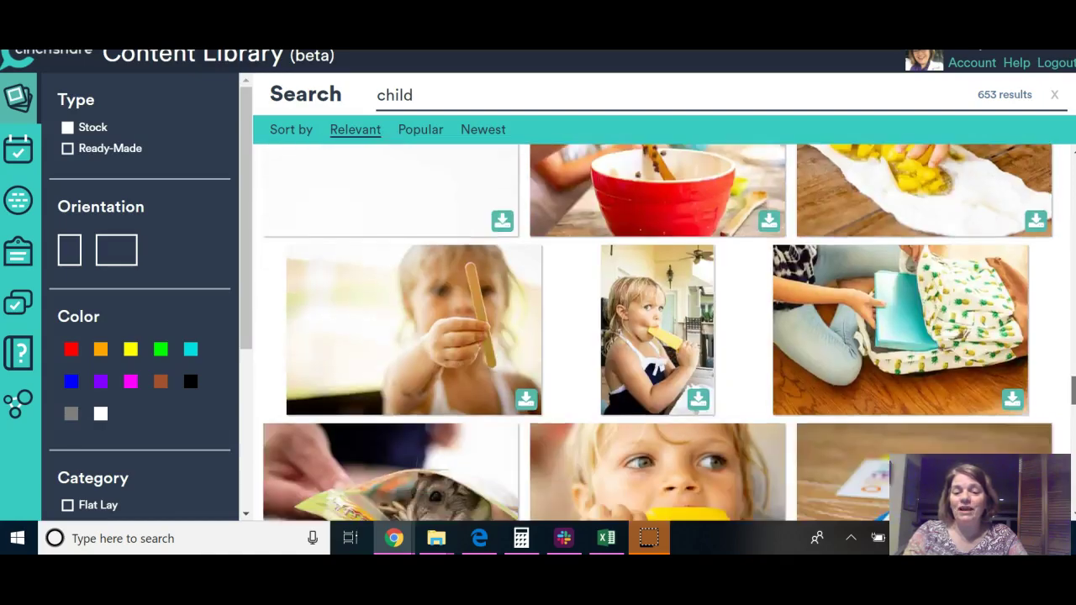
scroll(658, 333, "up", 15)
scroll(659, 333, "down", 13)
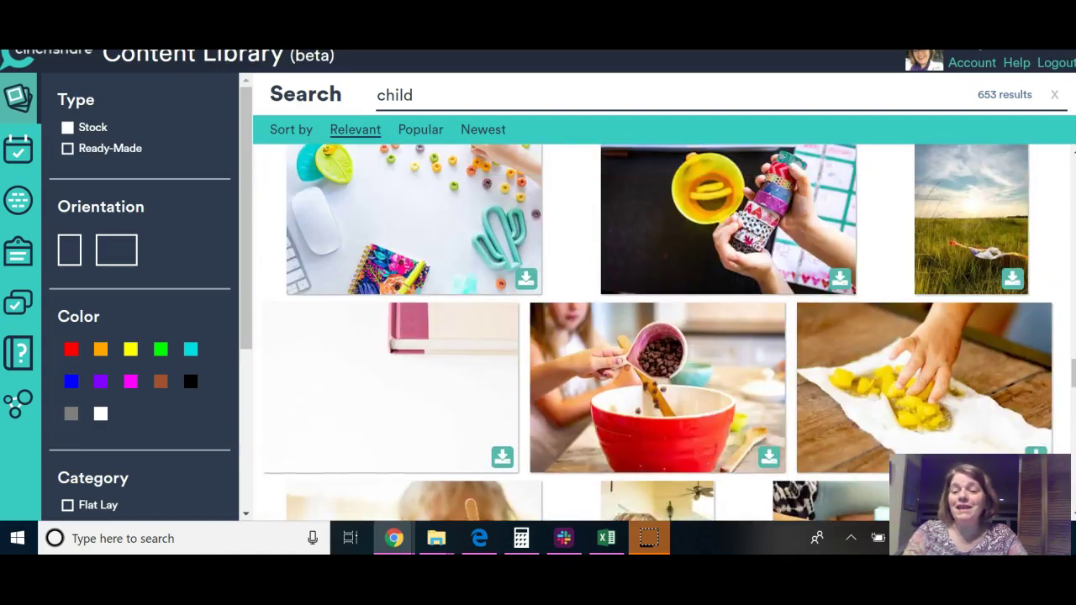
scroll(658, 333, "down", 5)
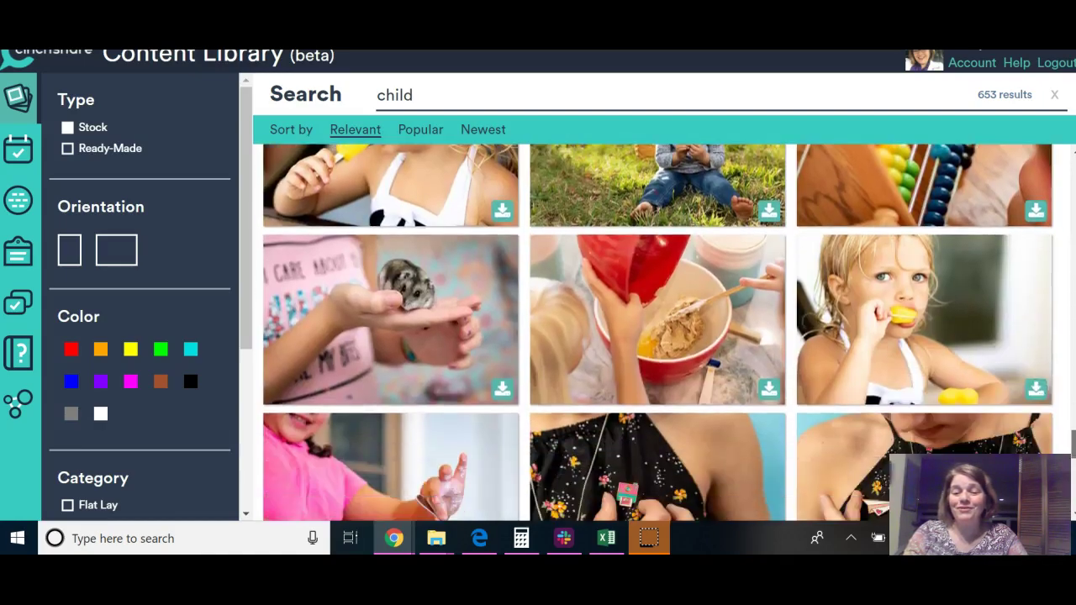
scroll(658, 332, "down", 8)
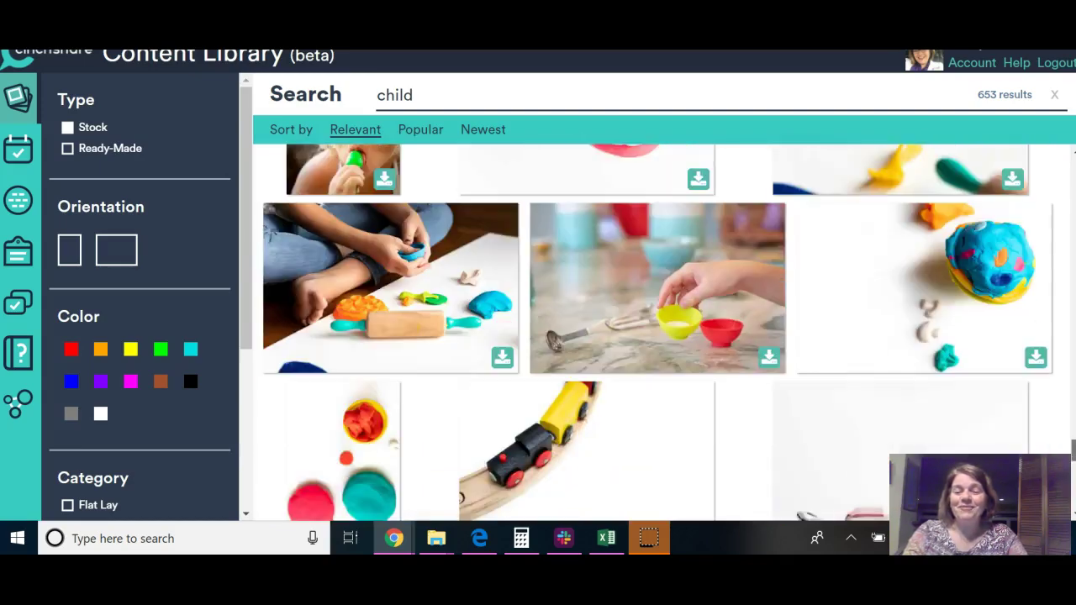
scroll(658, 333, "up", 13)
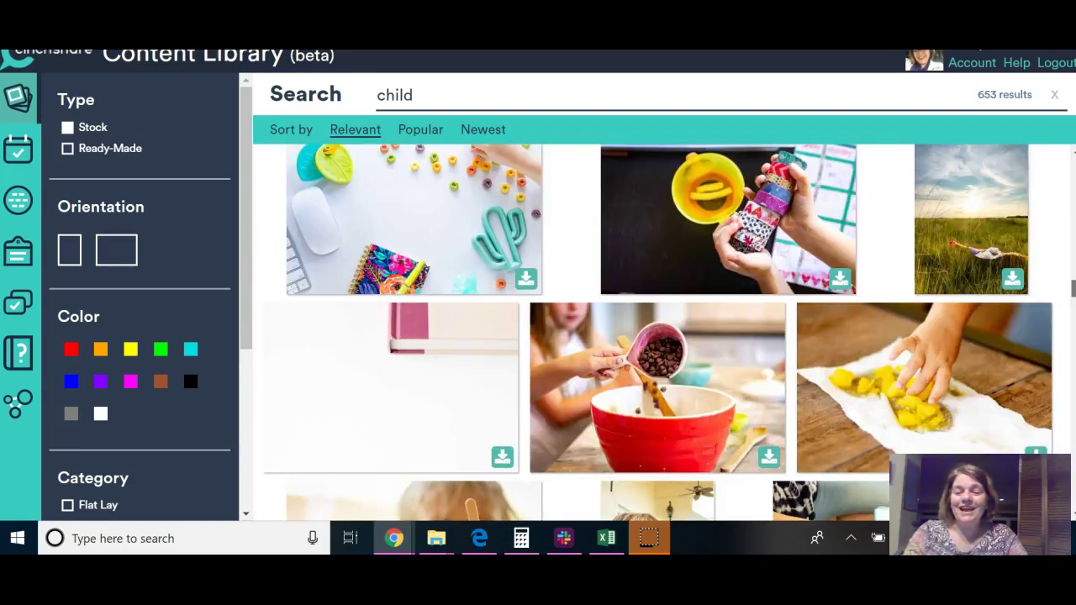